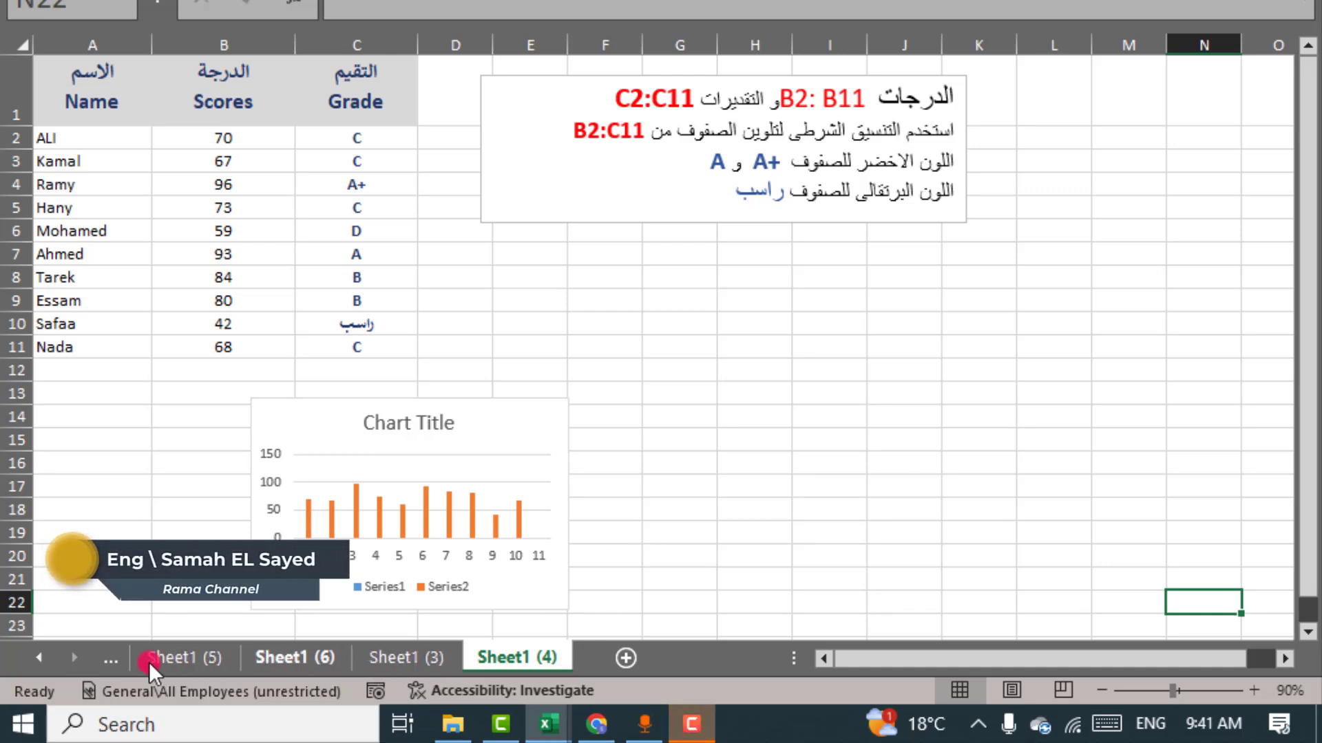
Step: Scroll the sheet tabs back and forth to bring Sheet5, Sheet1 (2) and Sheet1 (4) into view
click(39, 658)
click(38, 657)
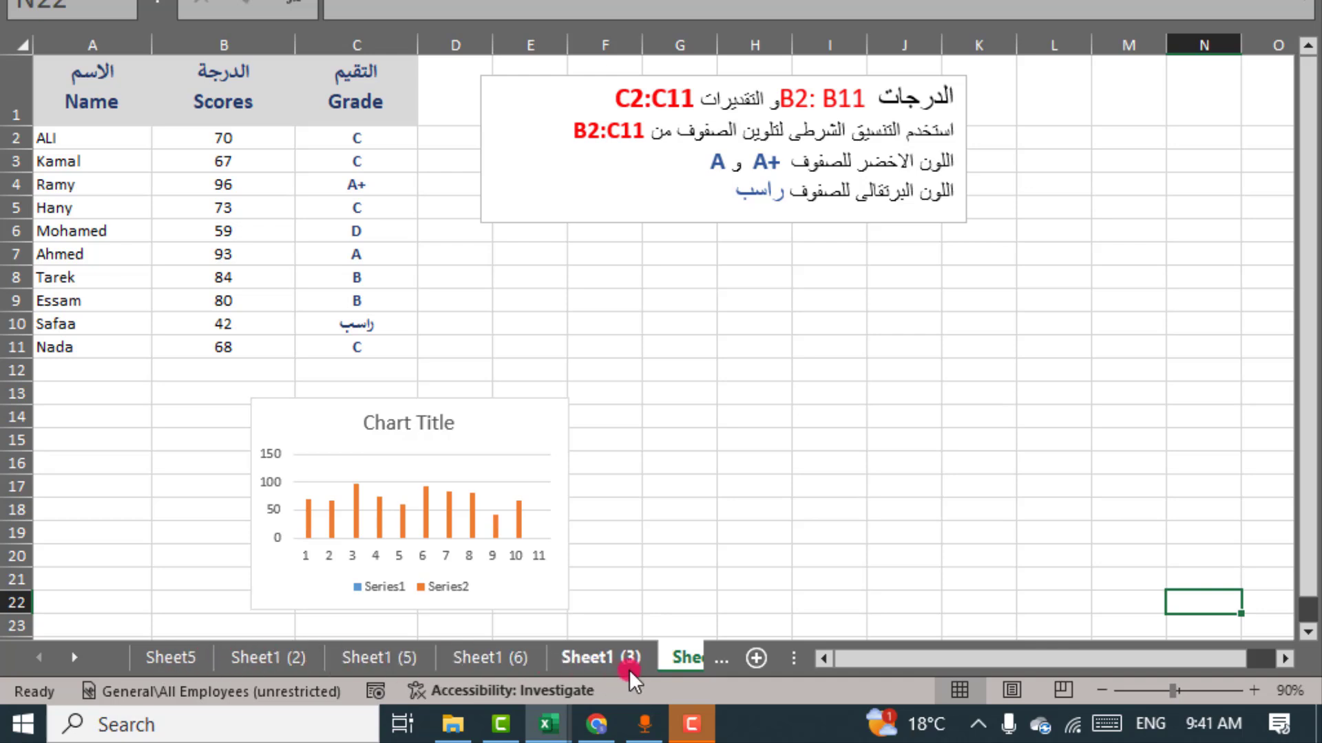
click(70, 661)
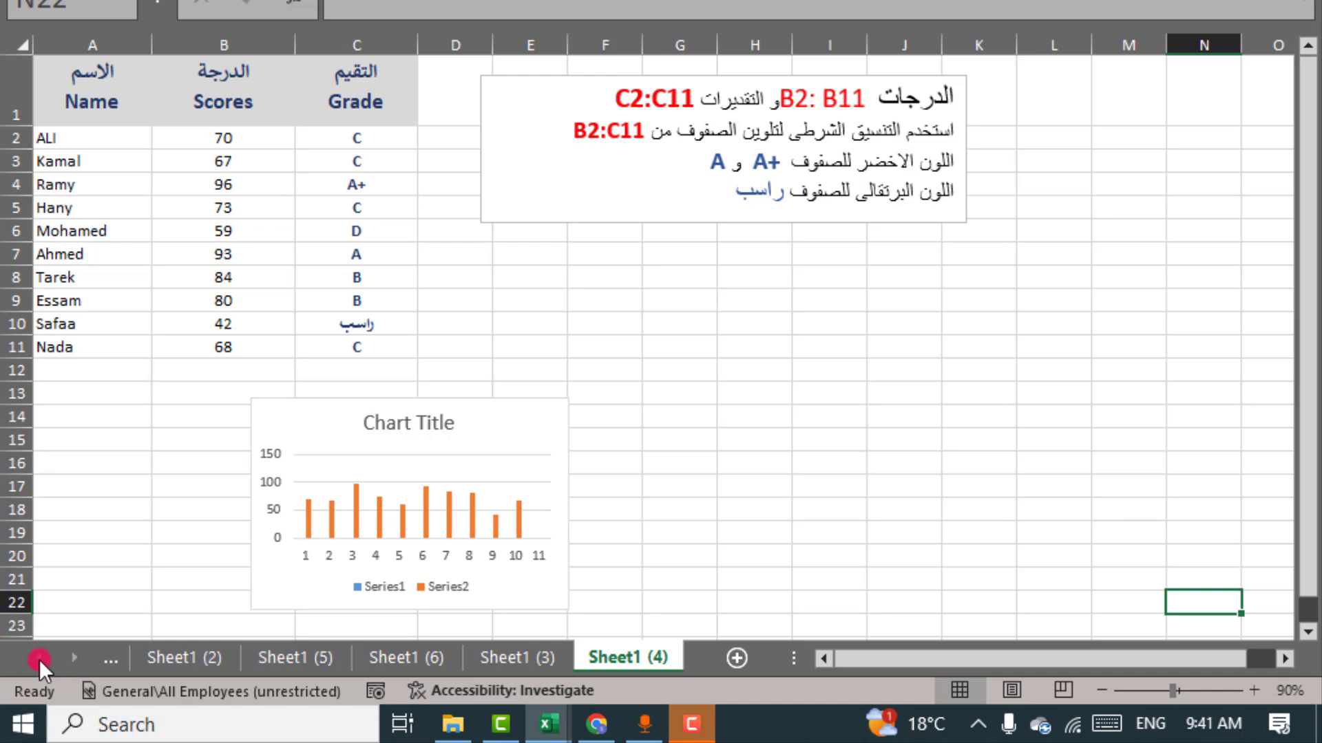
click(39, 660)
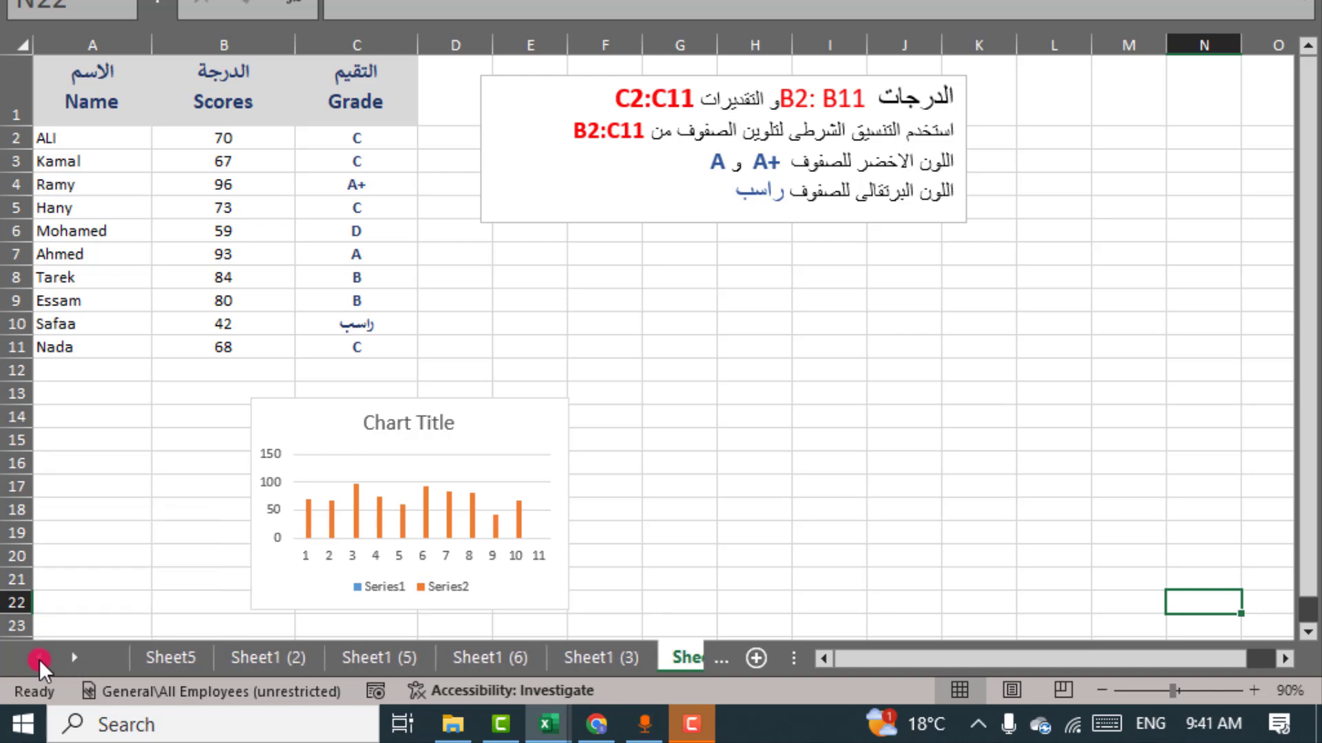
click(76, 659)
click(45, 659)
click(70, 659)
click(45, 658)
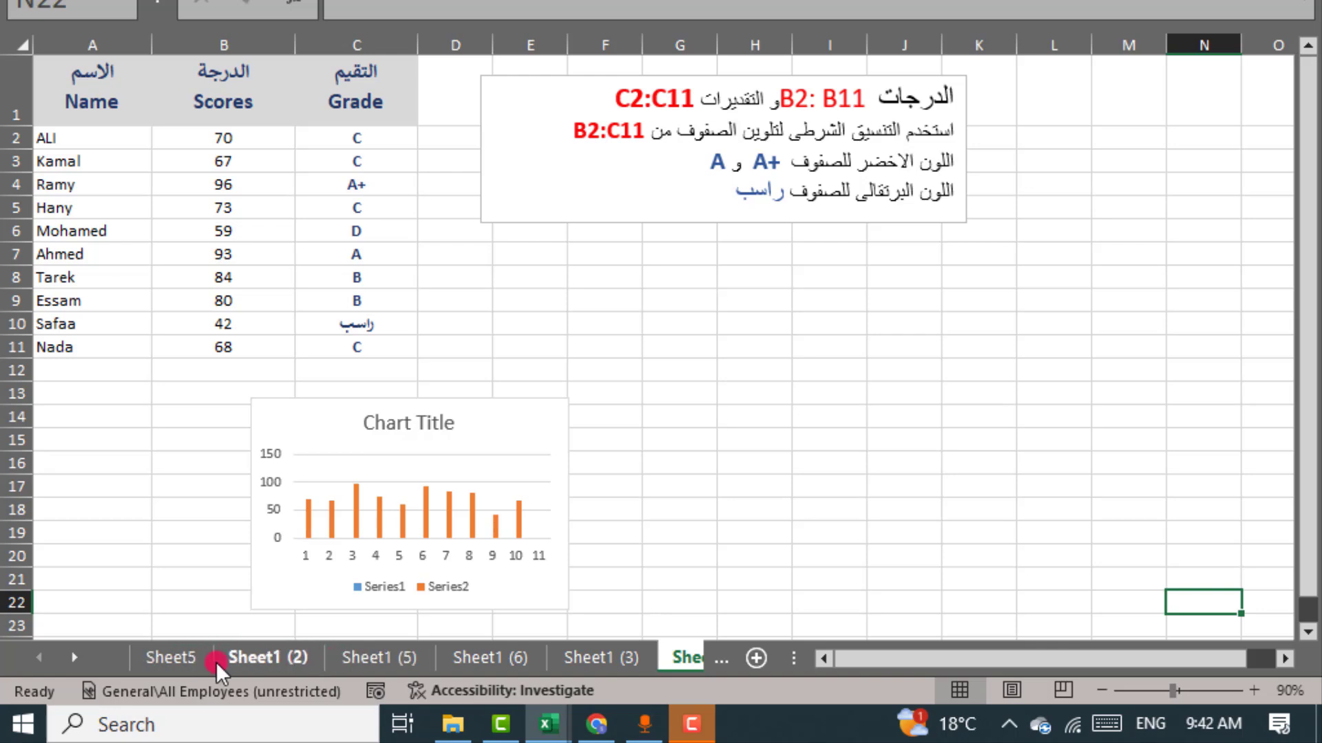
Step: Activate Sheet1 (2) from the sheet list, leaving its student scores table unchanged
right_click(79, 657)
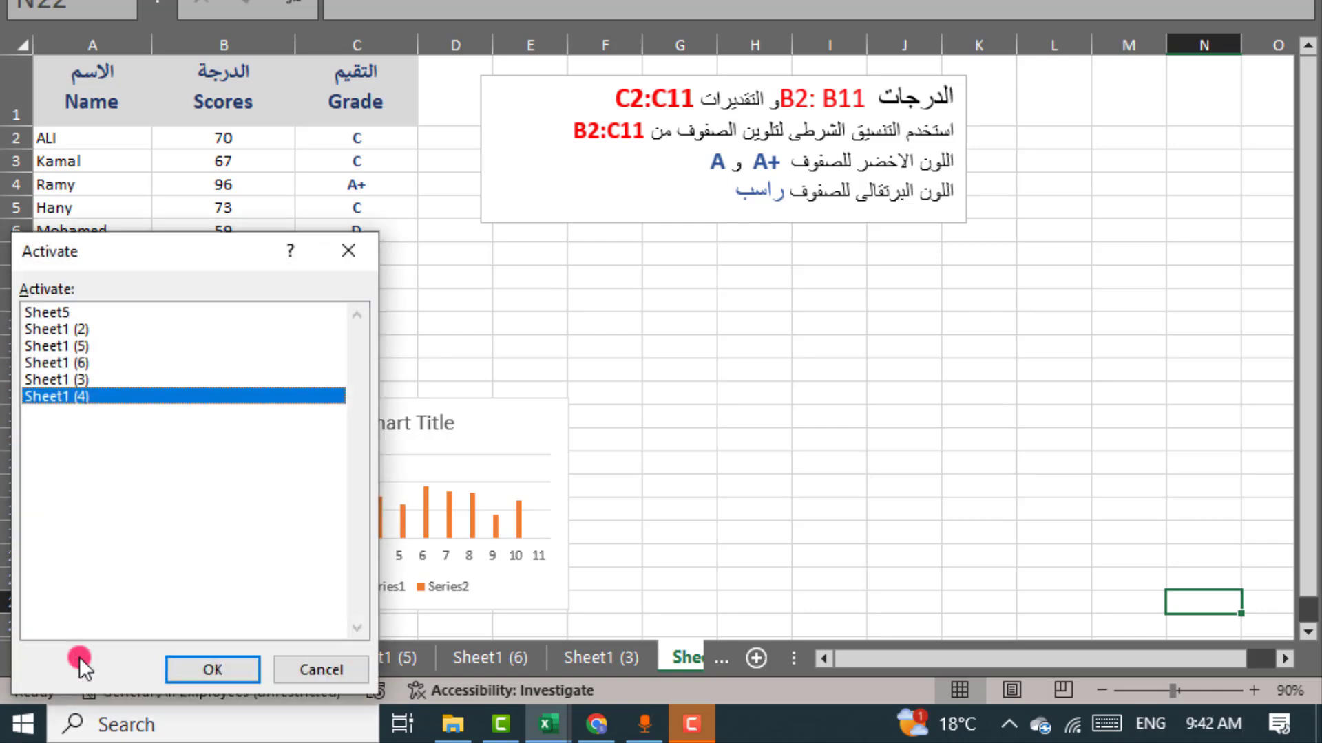
click(64, 329)
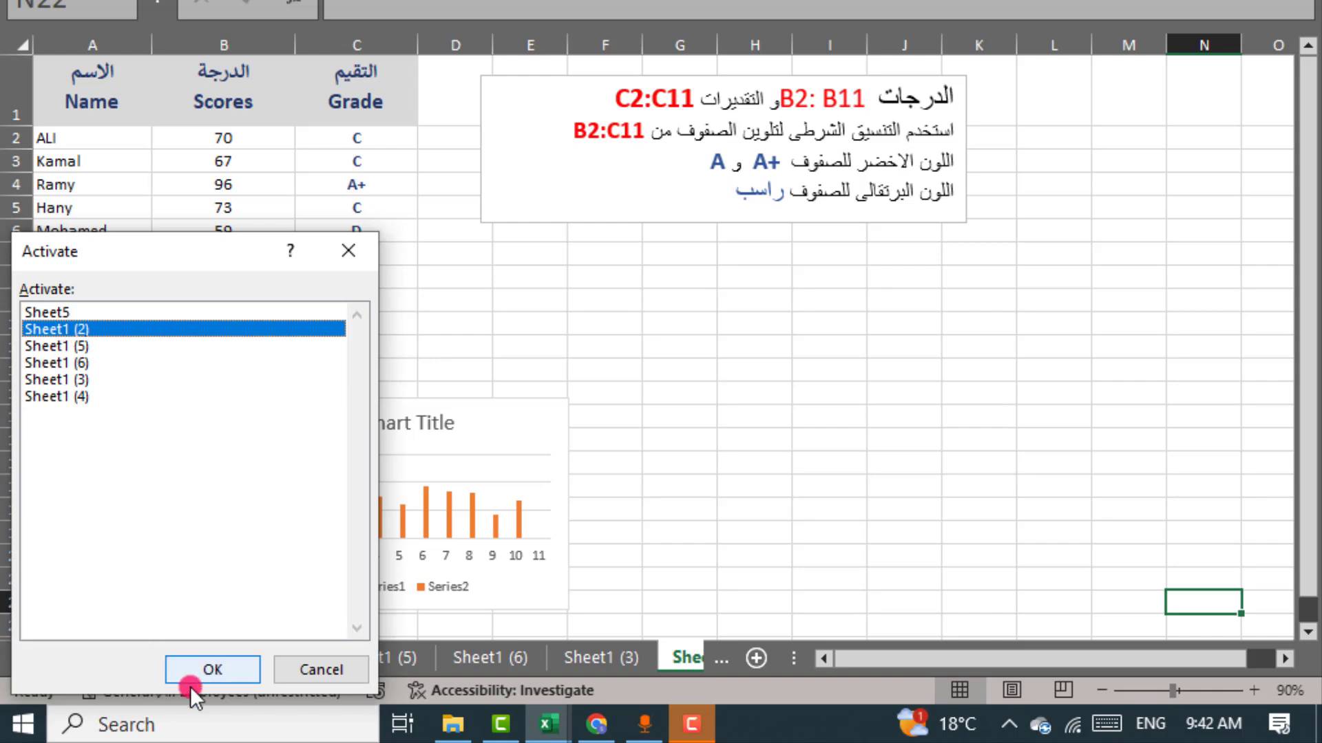
click(197, 667)
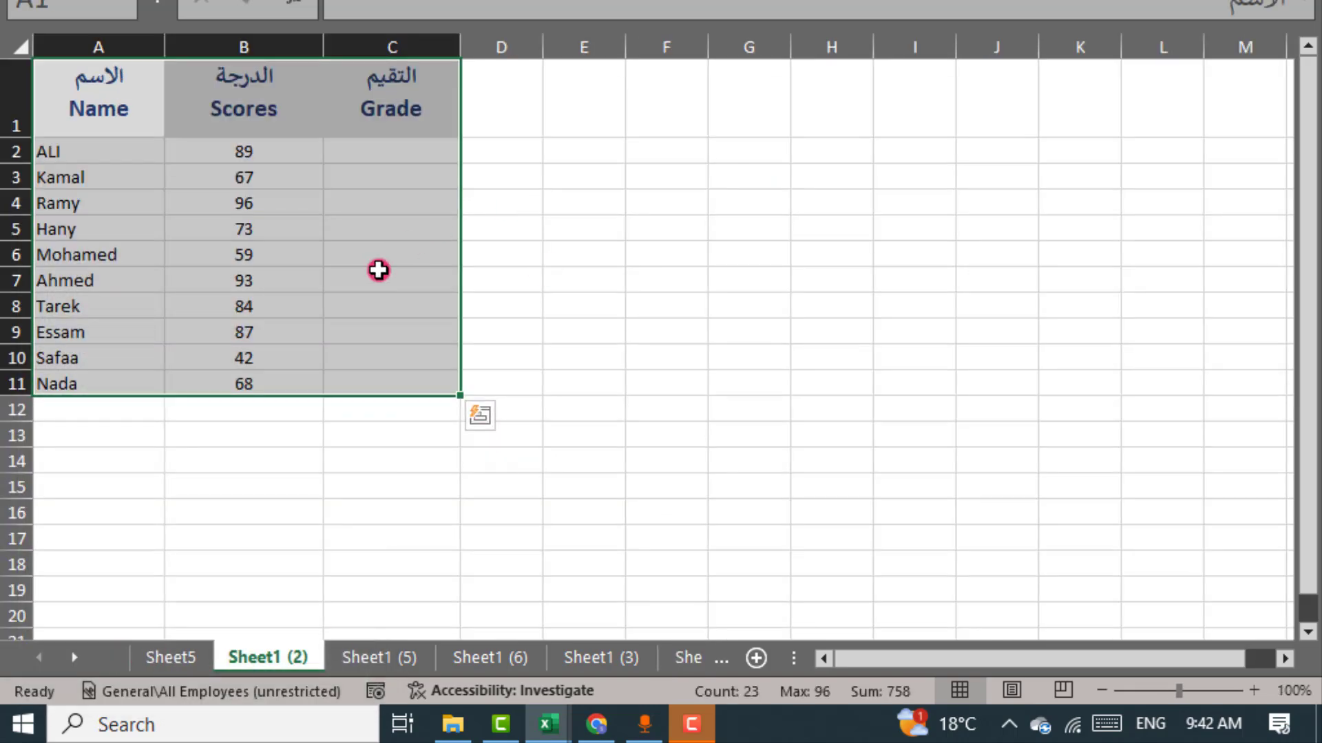
click(416, 539)
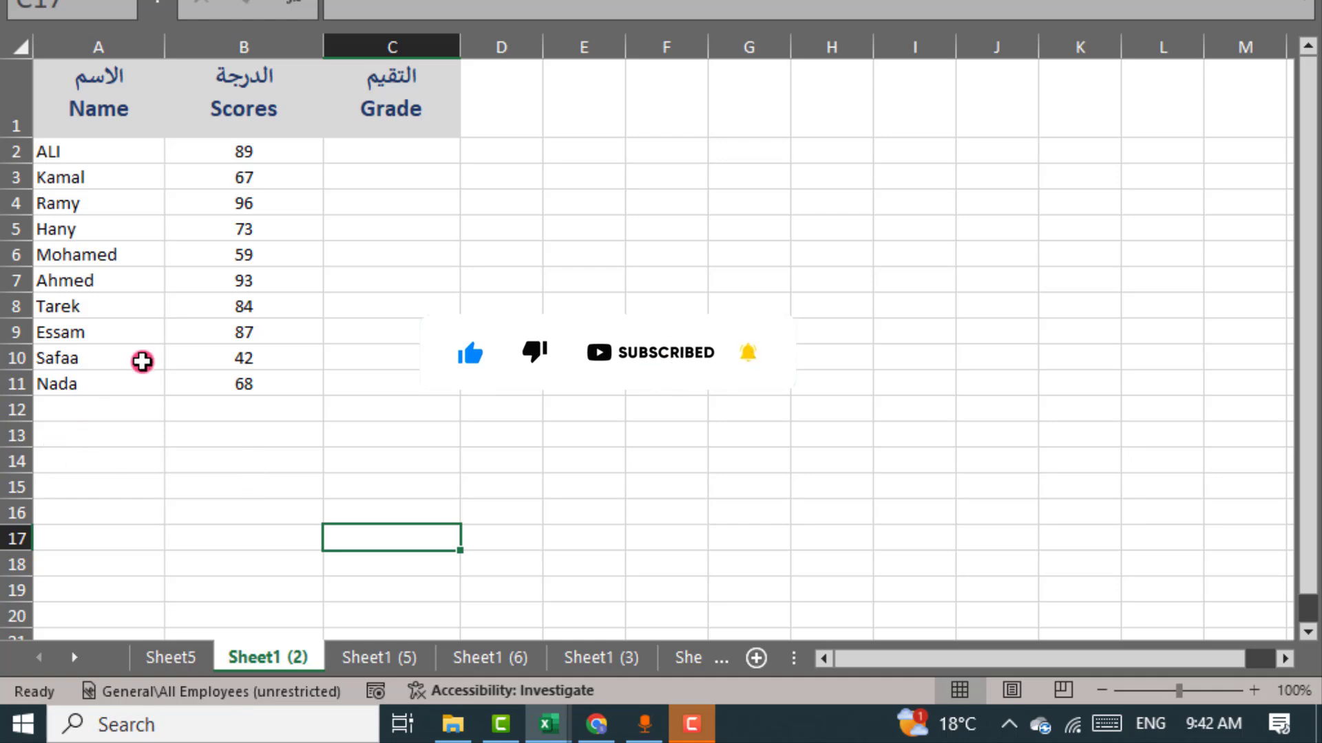
double_click(219, 208)
click(427, 413)
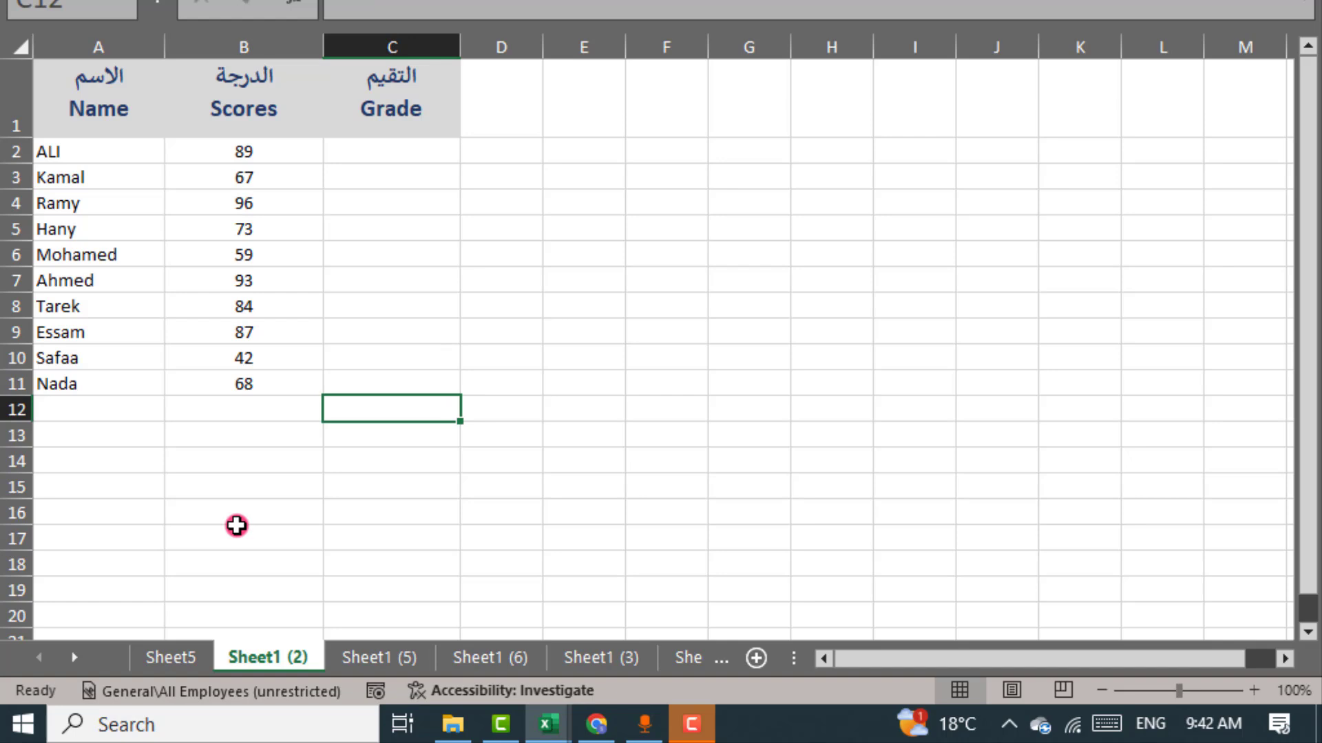
Step: Switch through Sheet1 (5), (6), (3) and (2) tabs, ending on Sheet5
click(370, 654)
click(455, 658)
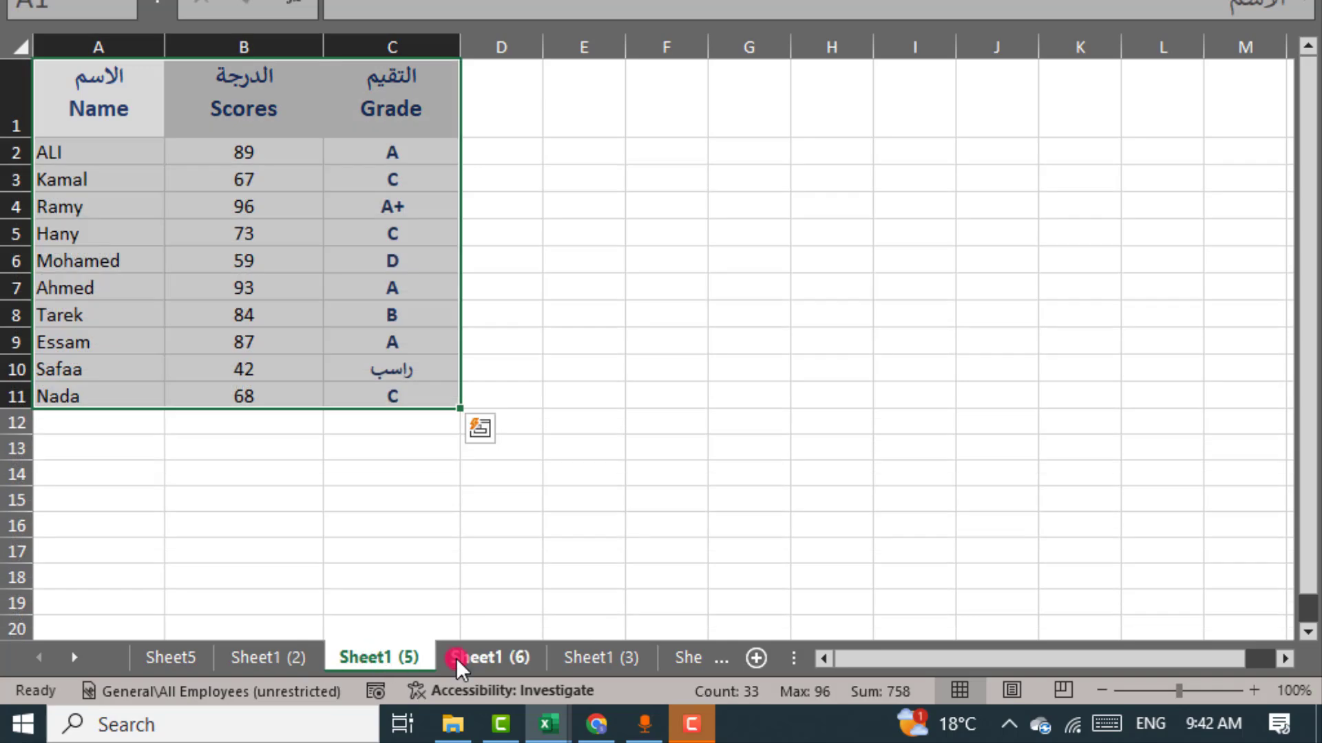
click(592, 660)
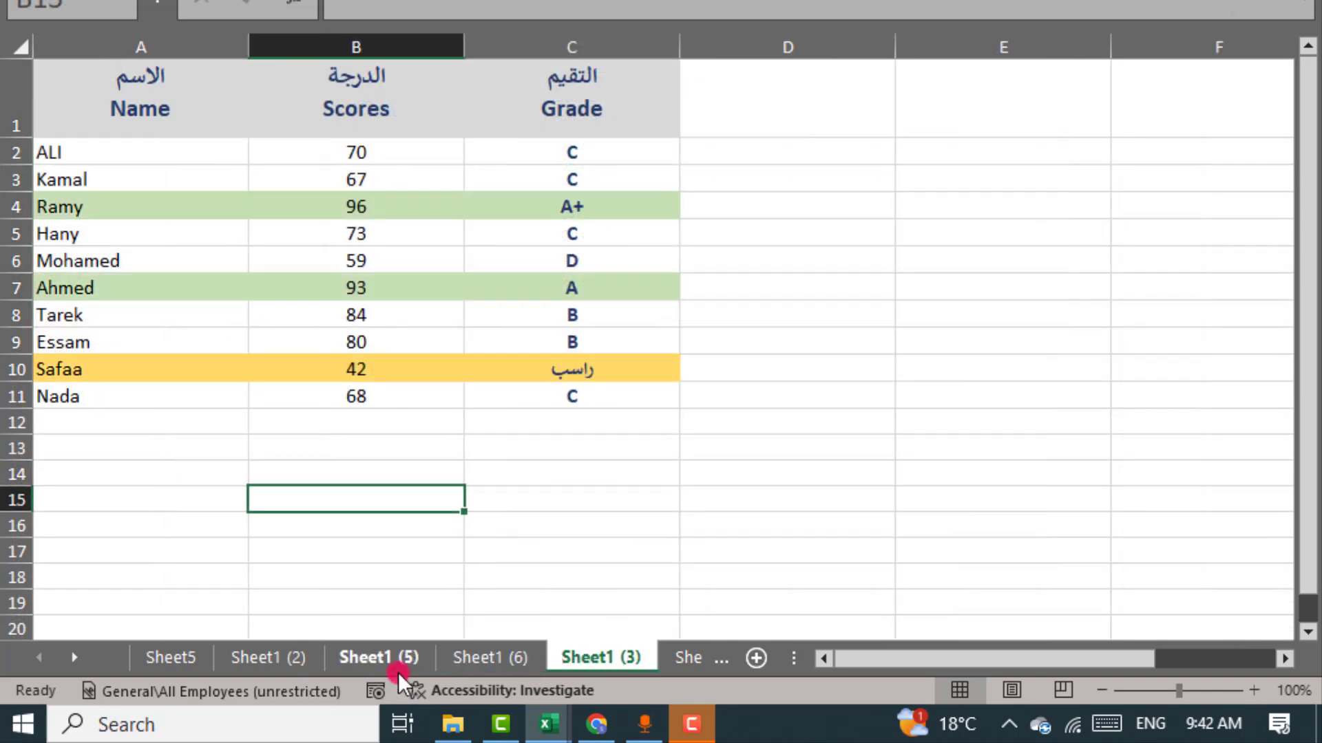
click(304, 667)
click(180, 660)
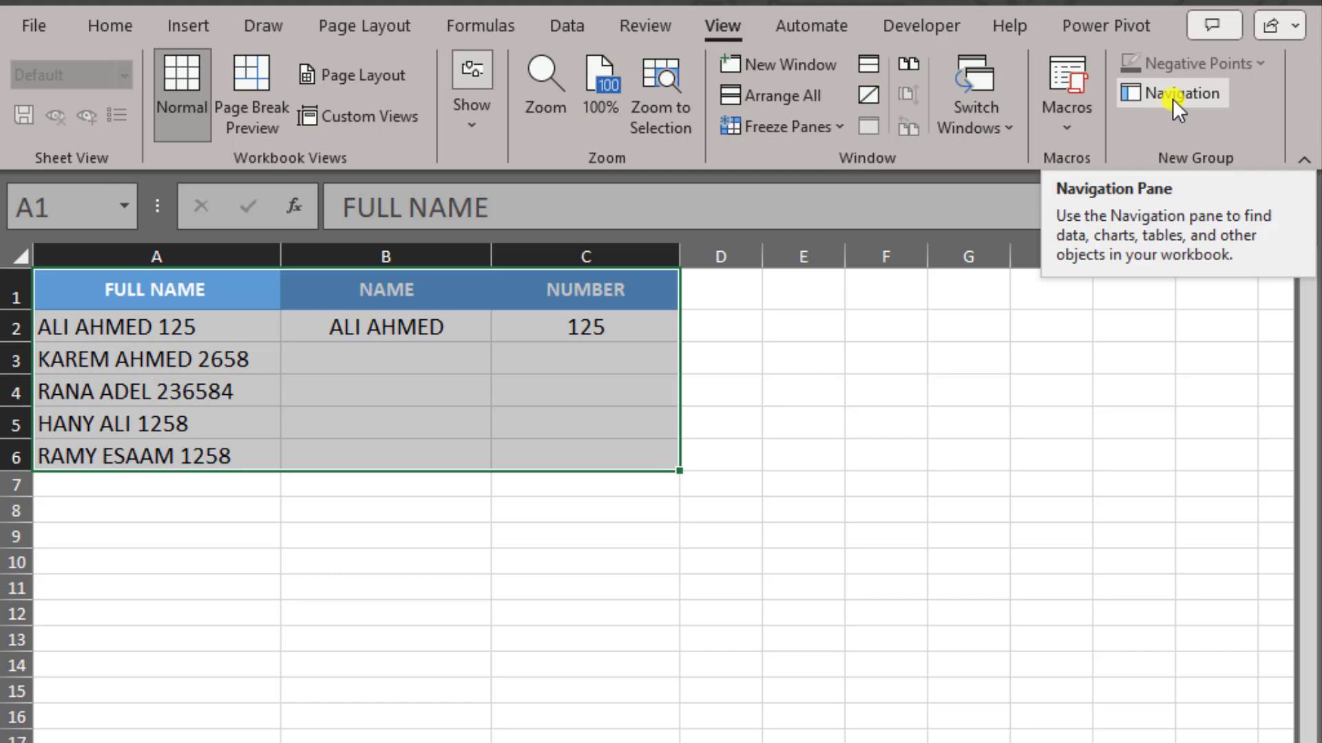
Step: Open the Navigation pane from the custom View group, collapse Sheet5, and focus the search box
click(1172, 98)
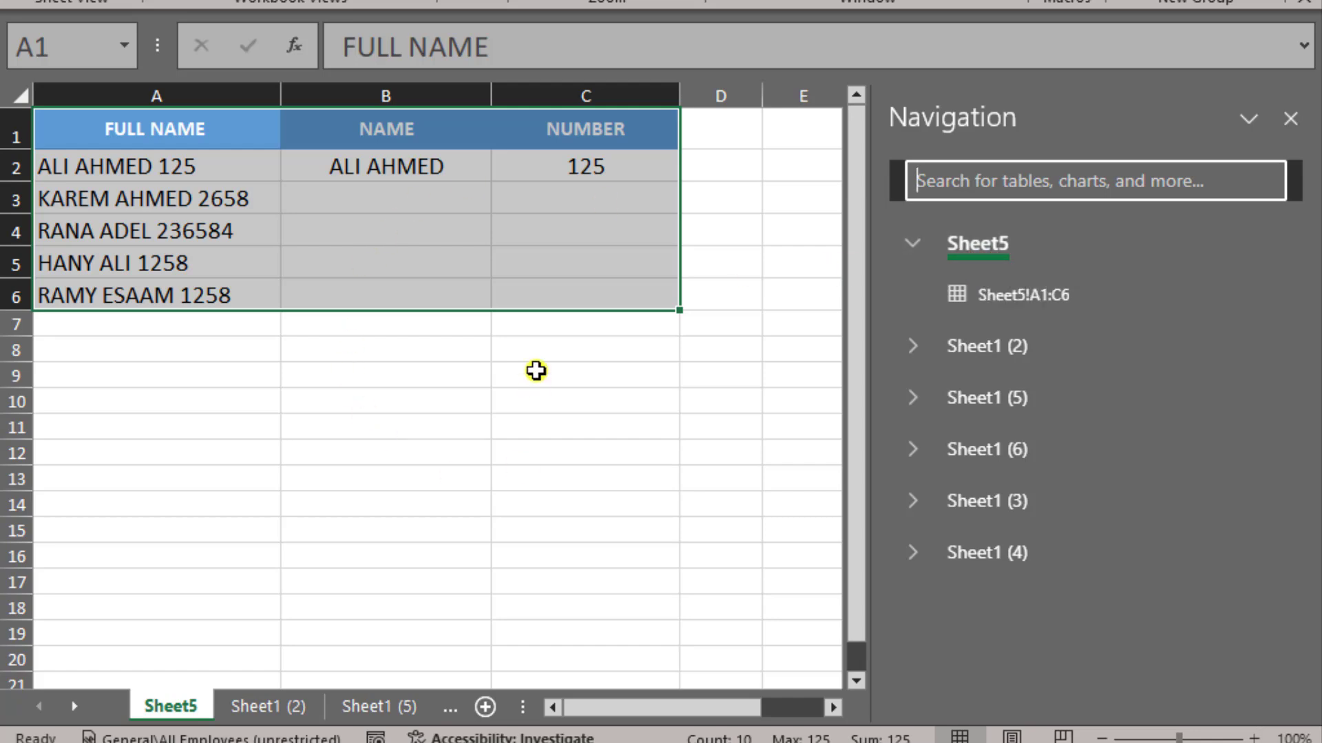
click(1101, 300)
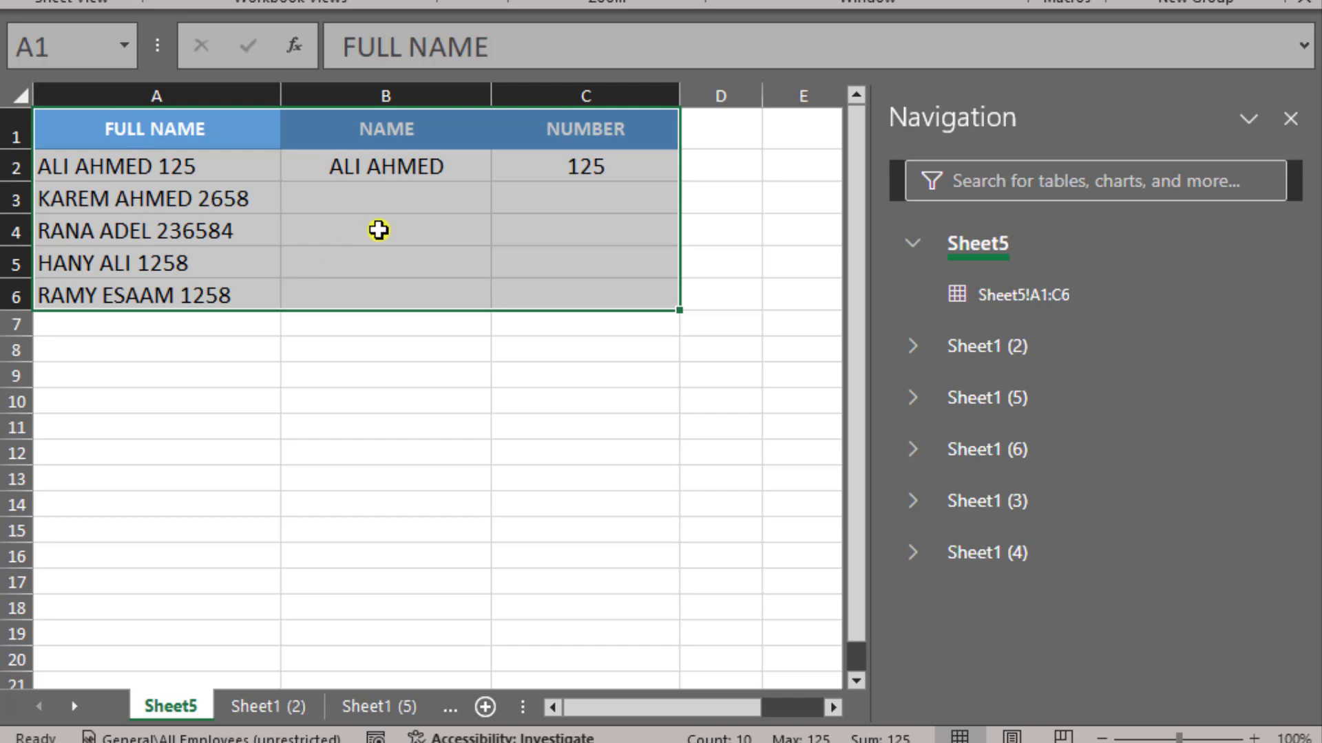
click(909, 236)
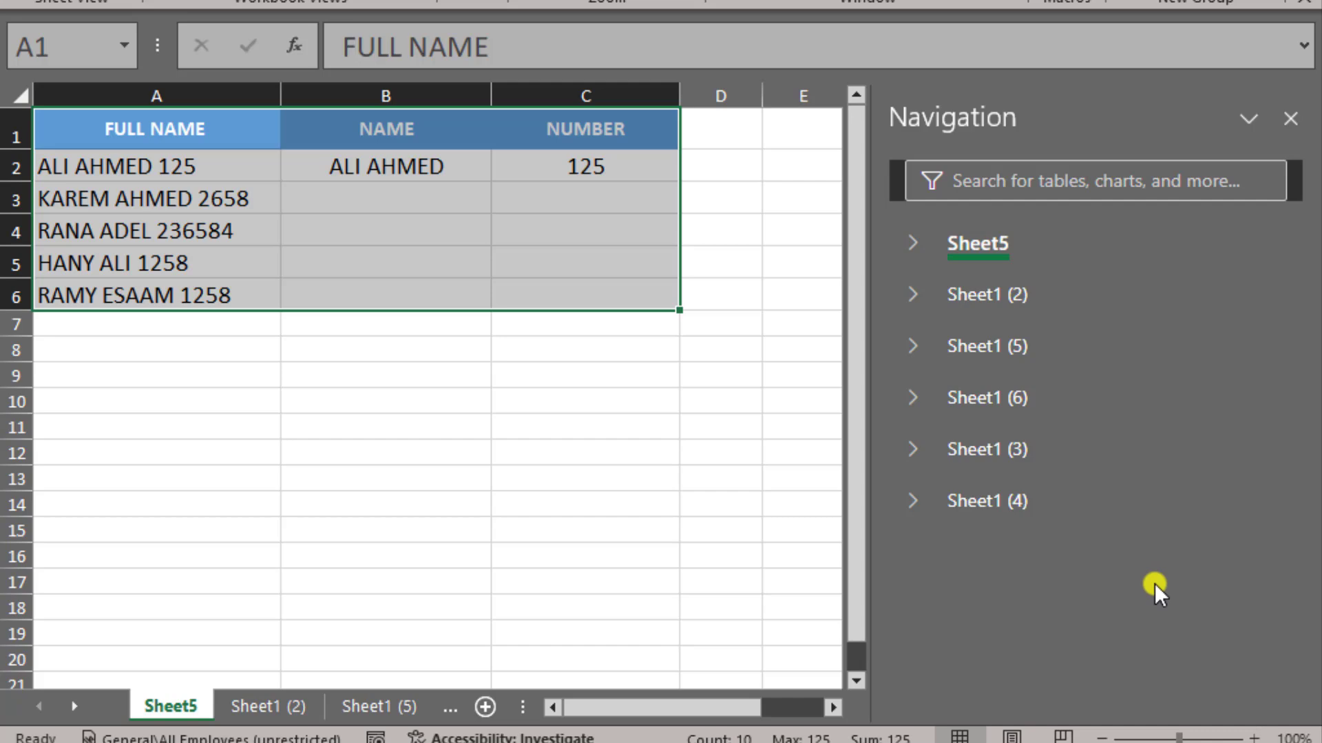
click(991, 180)
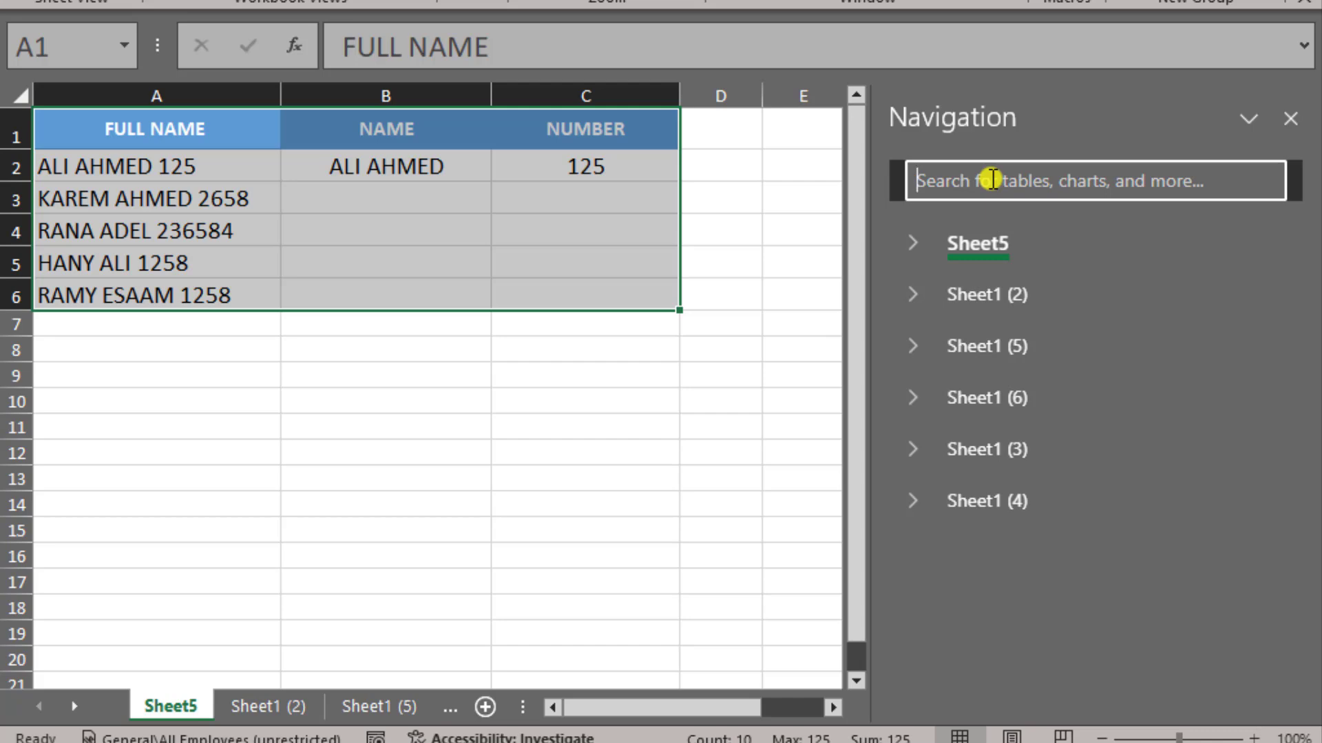
Step: Search the Navigation pane for 'CHART' and jump to Chart 2 on Sheet1 (4)
text(CHART)
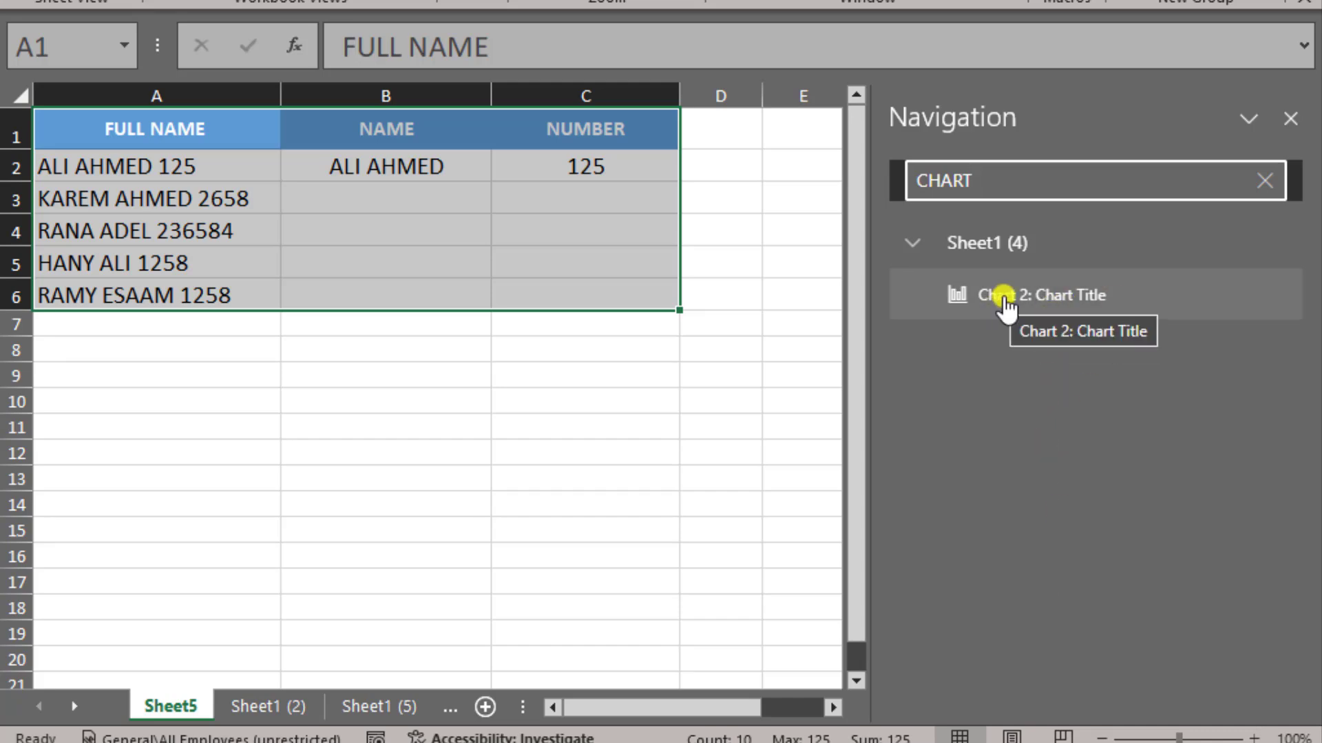
click(1077, 296)
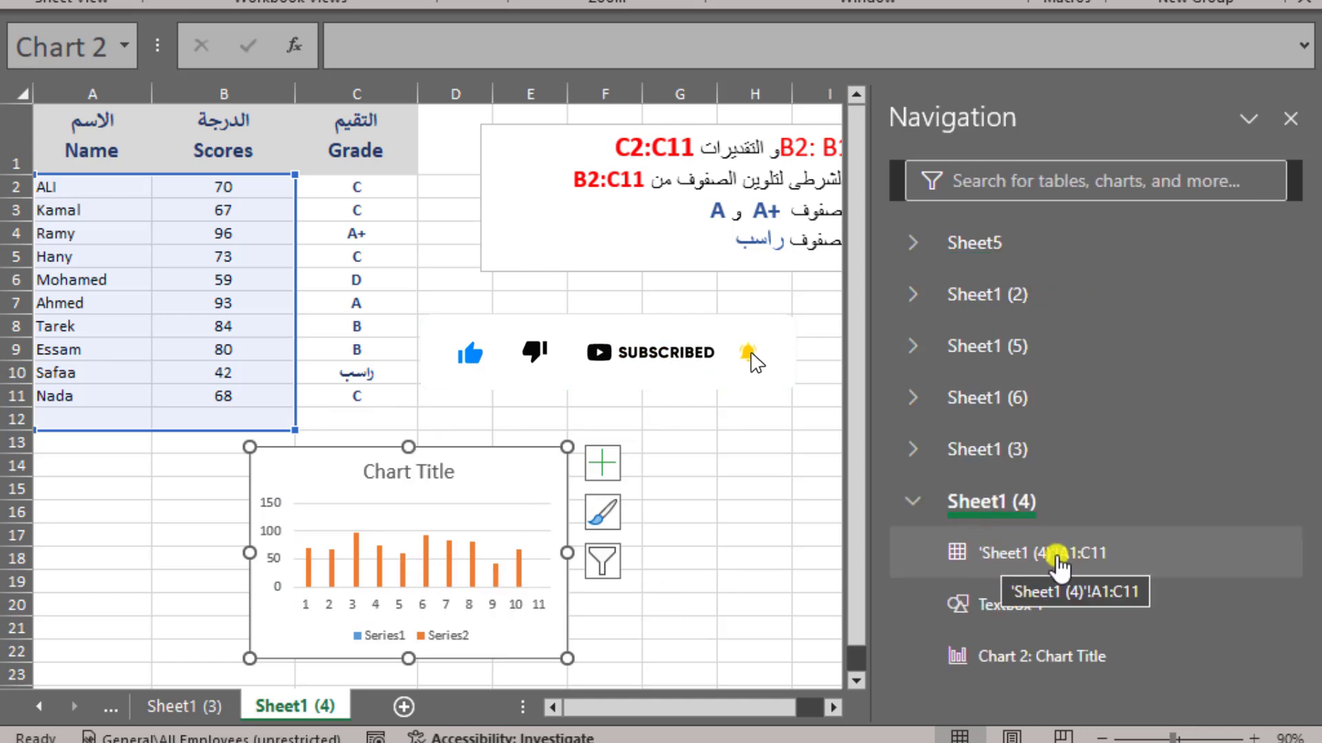
Step: Select the A1:C11 range, TextBox 1 and Chart 2 from the pane, then close the pane
click(998, 568)
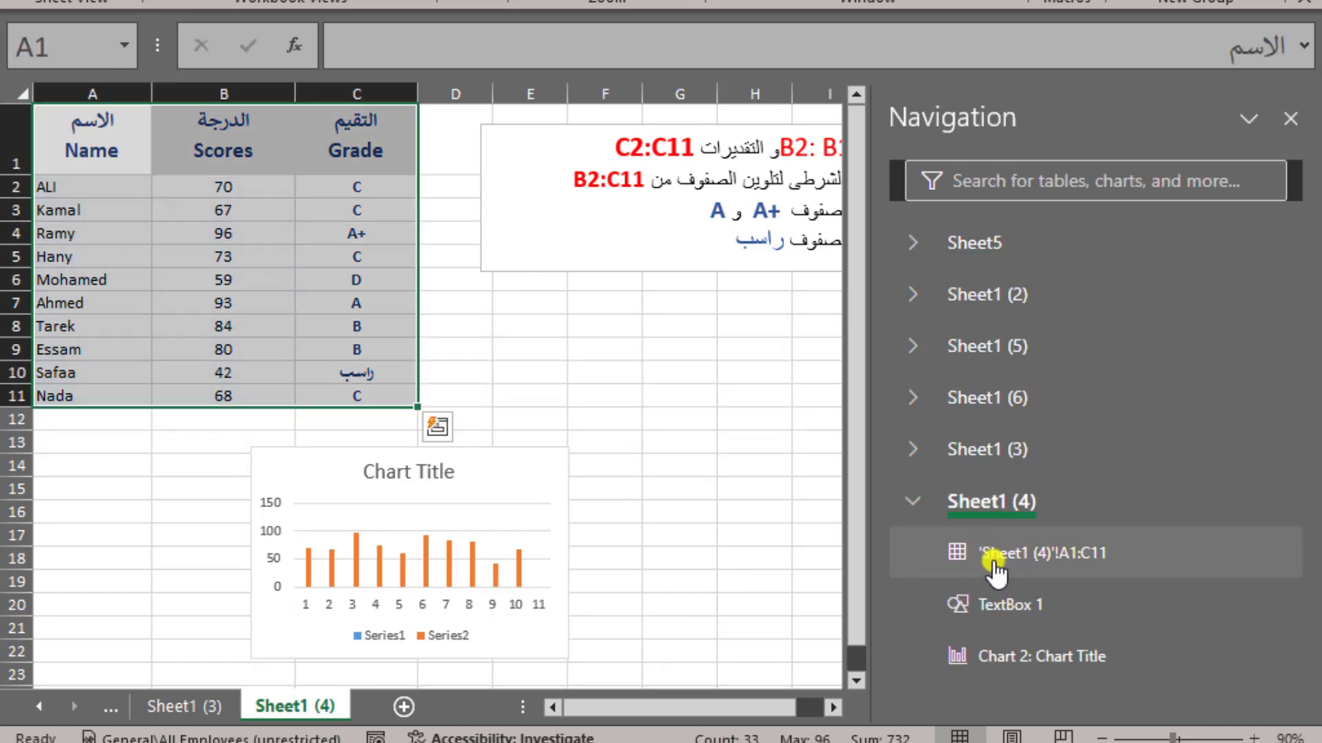
click(1003, 606)
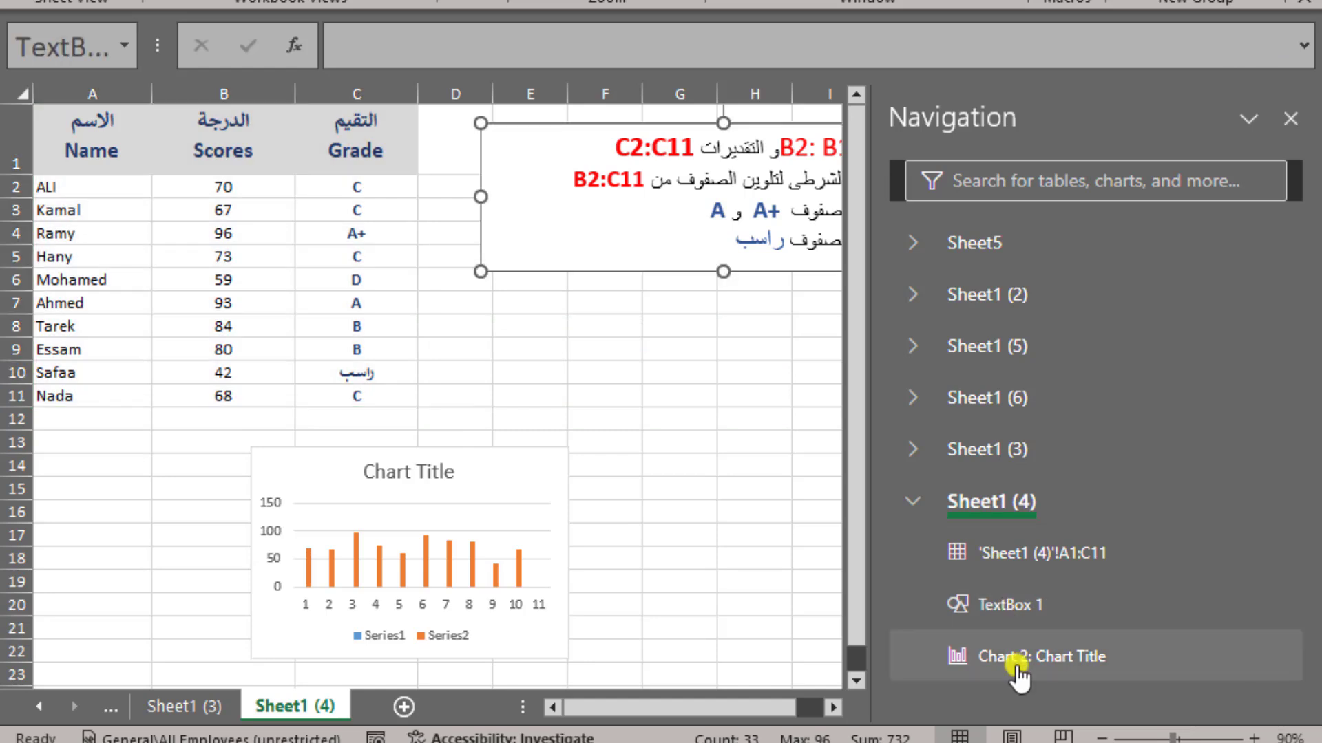
click(1015, 660)
click(1008, 605)
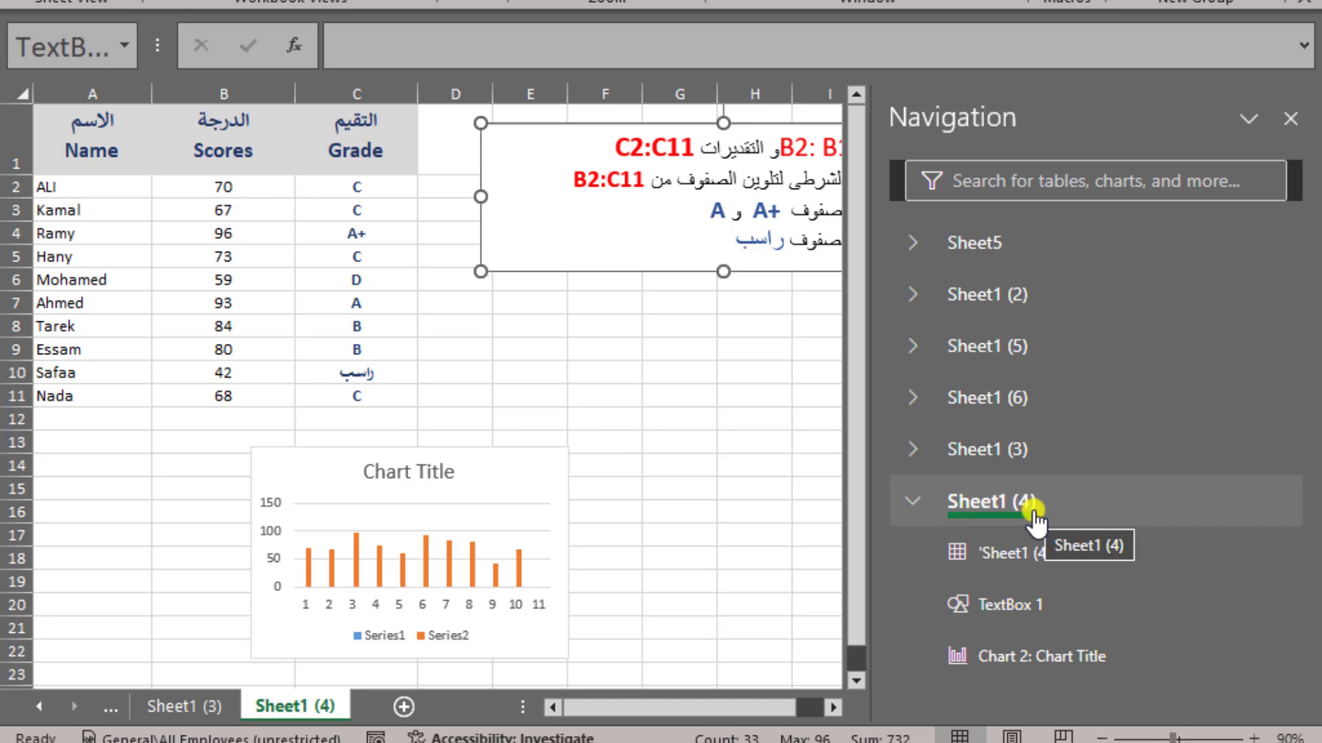
click(1041, 555)
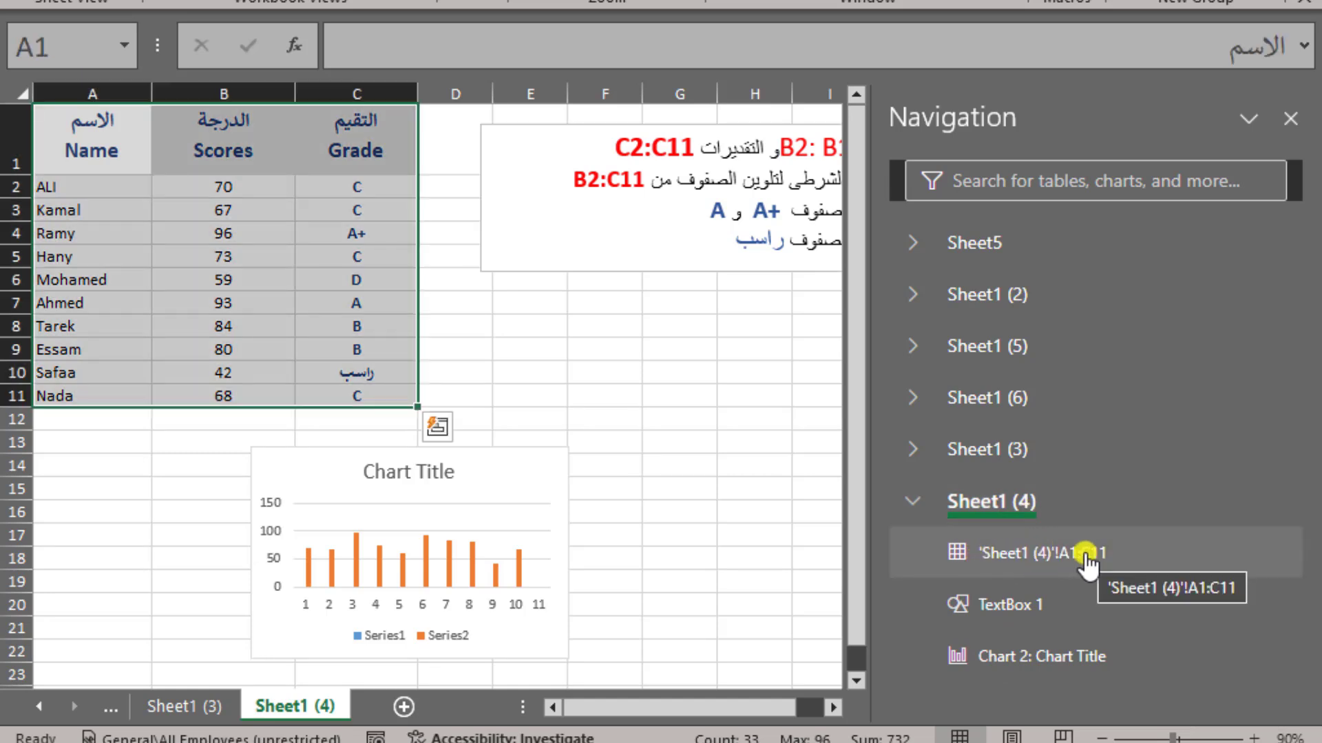
click(1040, 607)
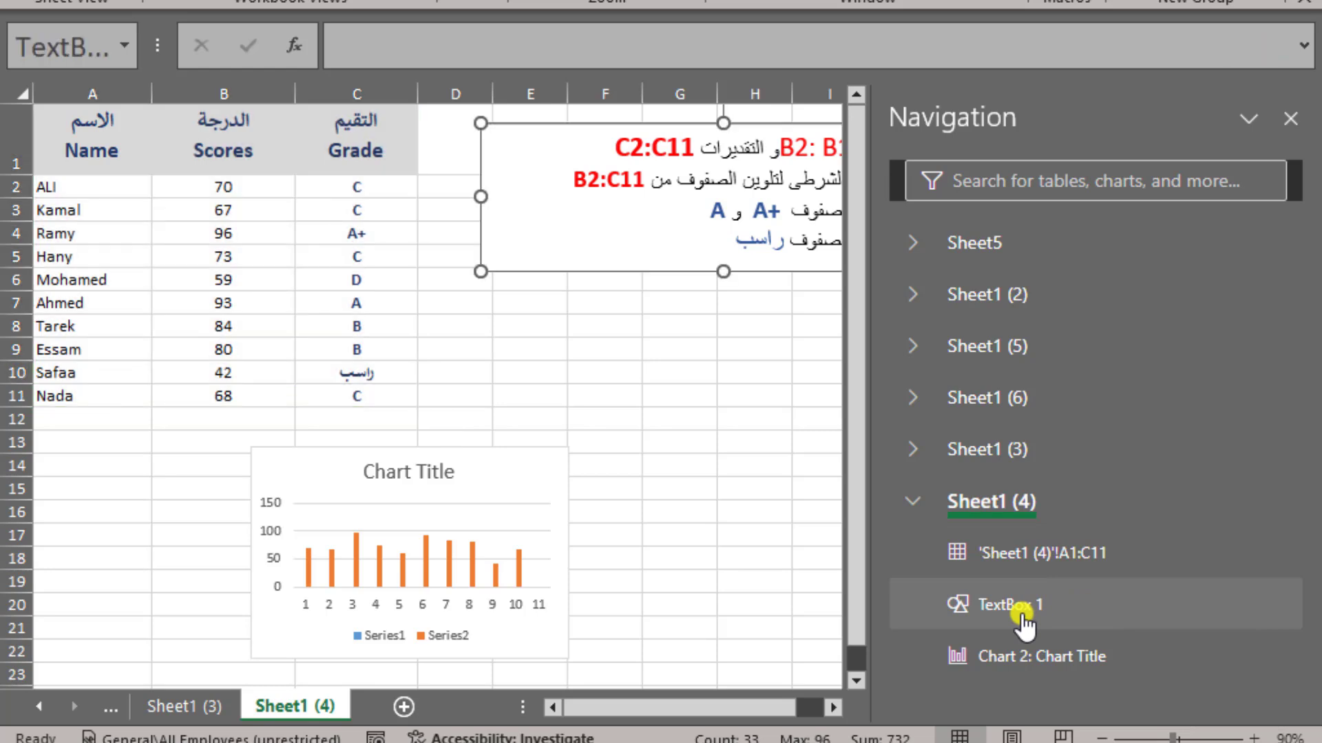
click(1018, 661)
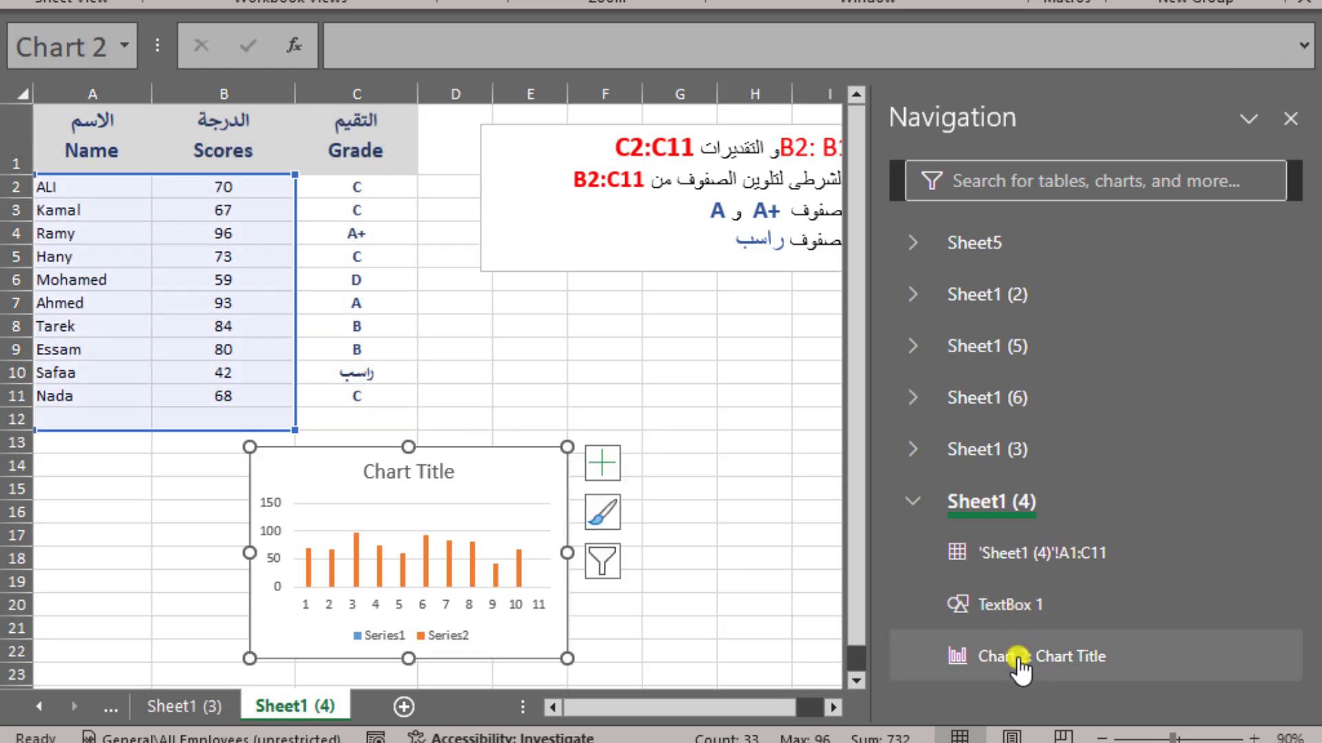
right_click(1127, 658)
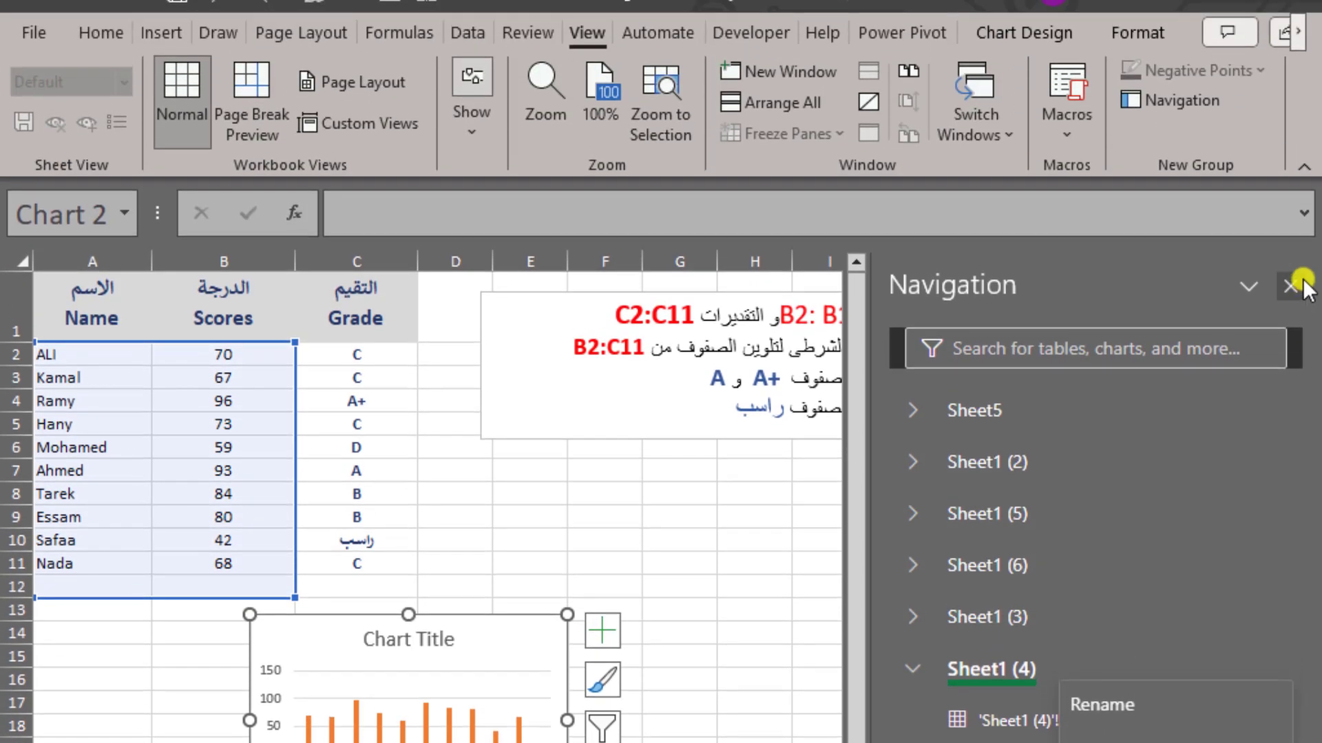
click(1291, 283)
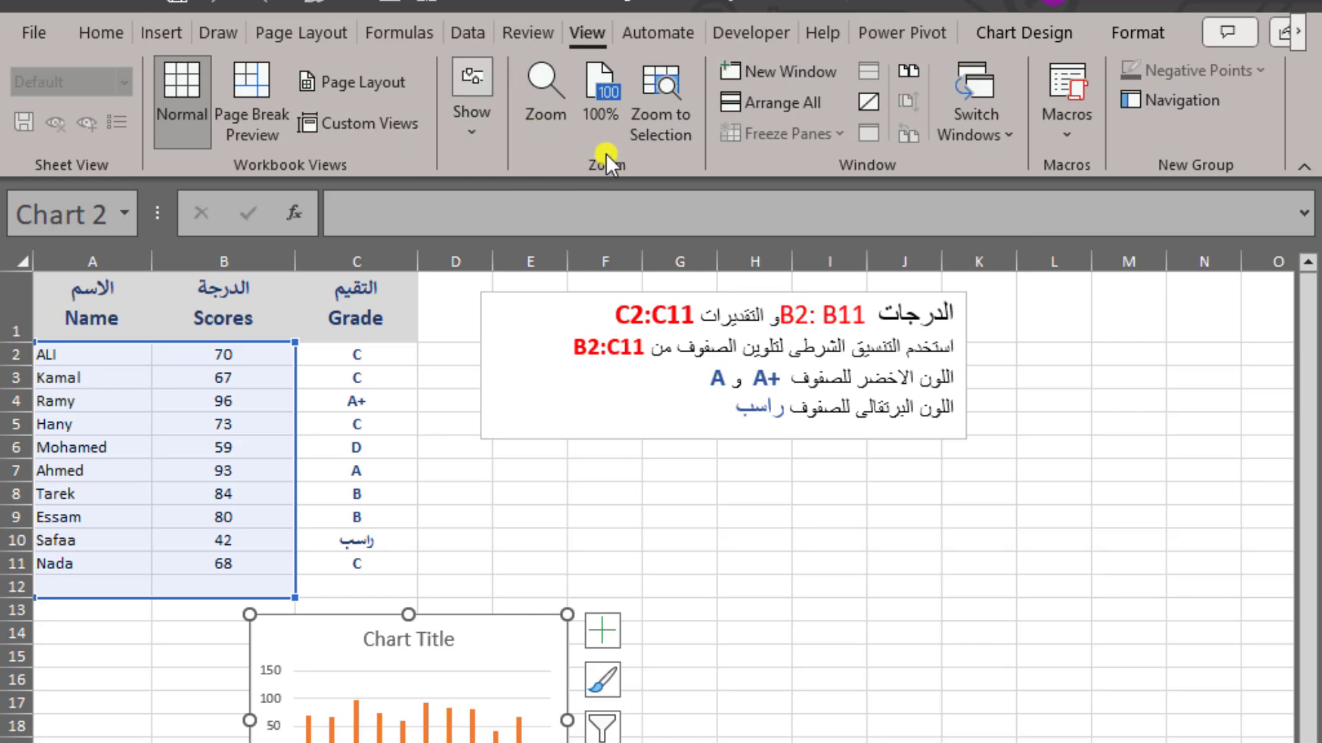
Step: In Customize the Ribbon, list All Commands, find 'nav', and add a New Group to View
right_click(576, 163)
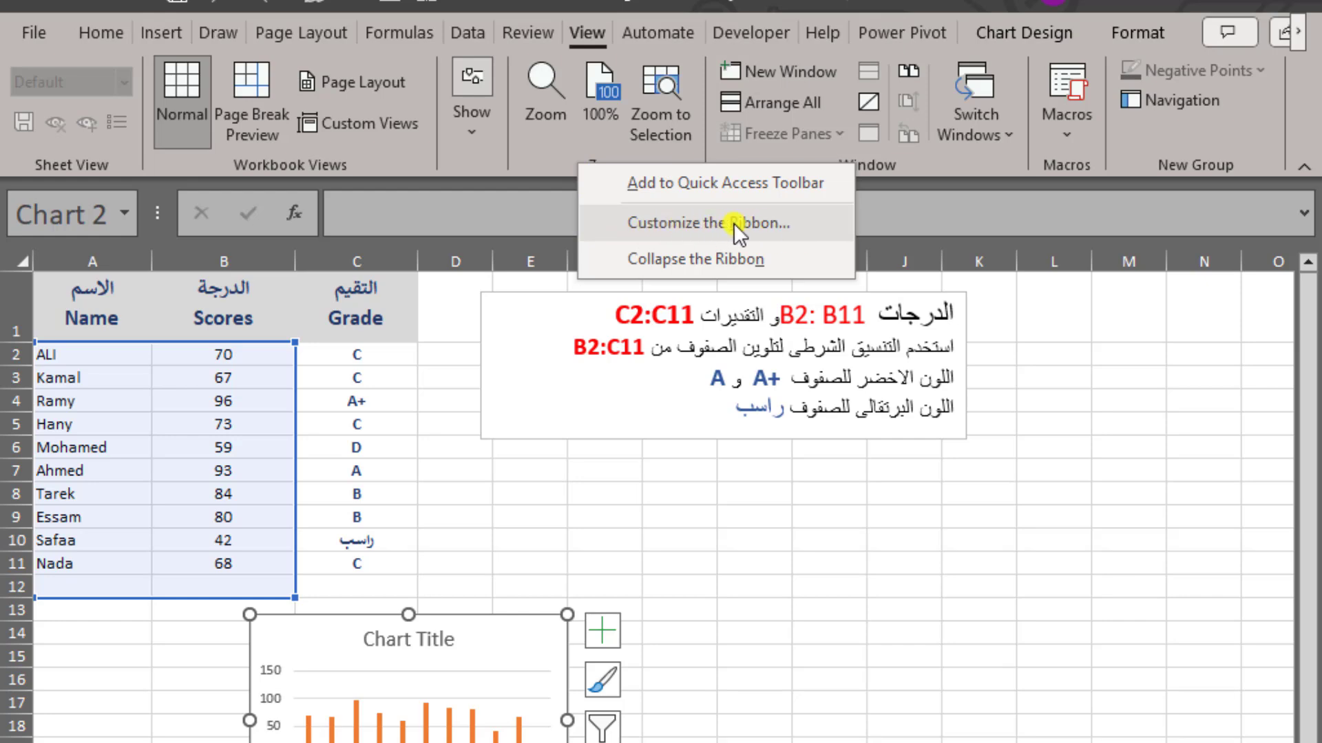
click(712, 223)
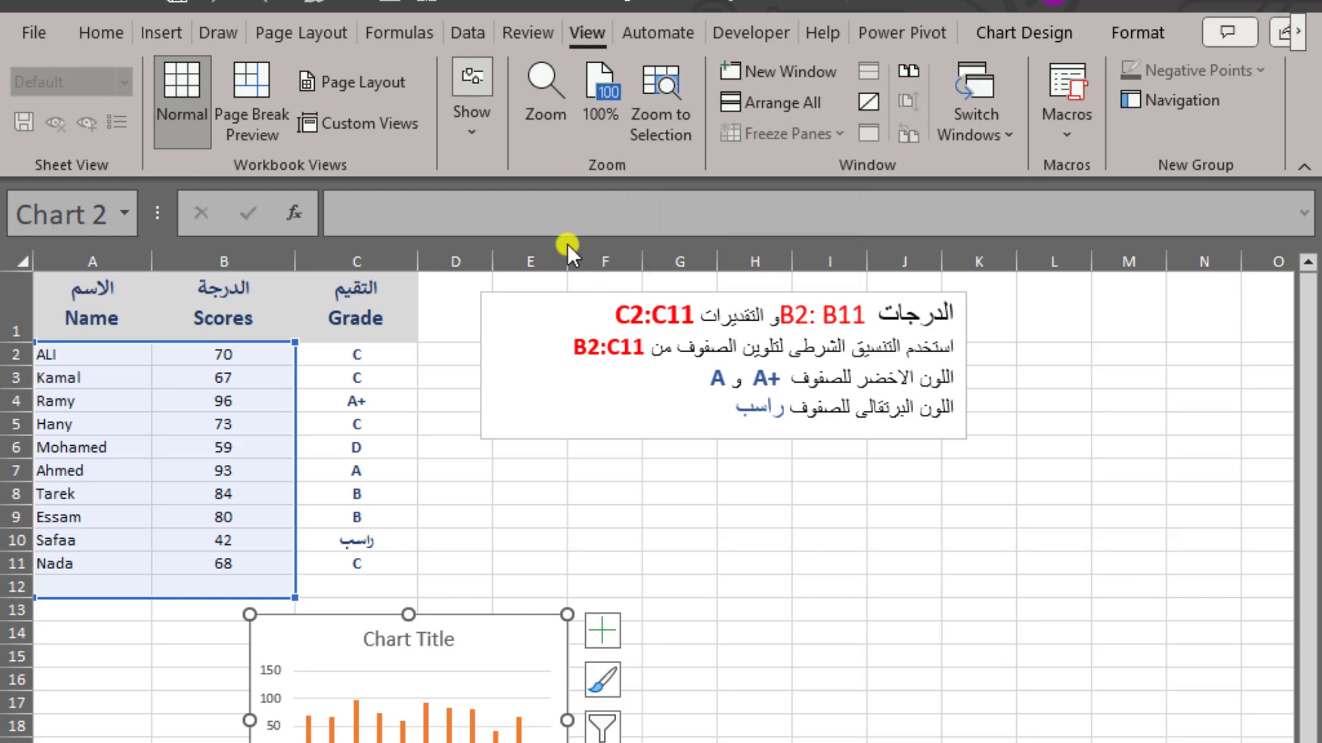
click(664, 156)
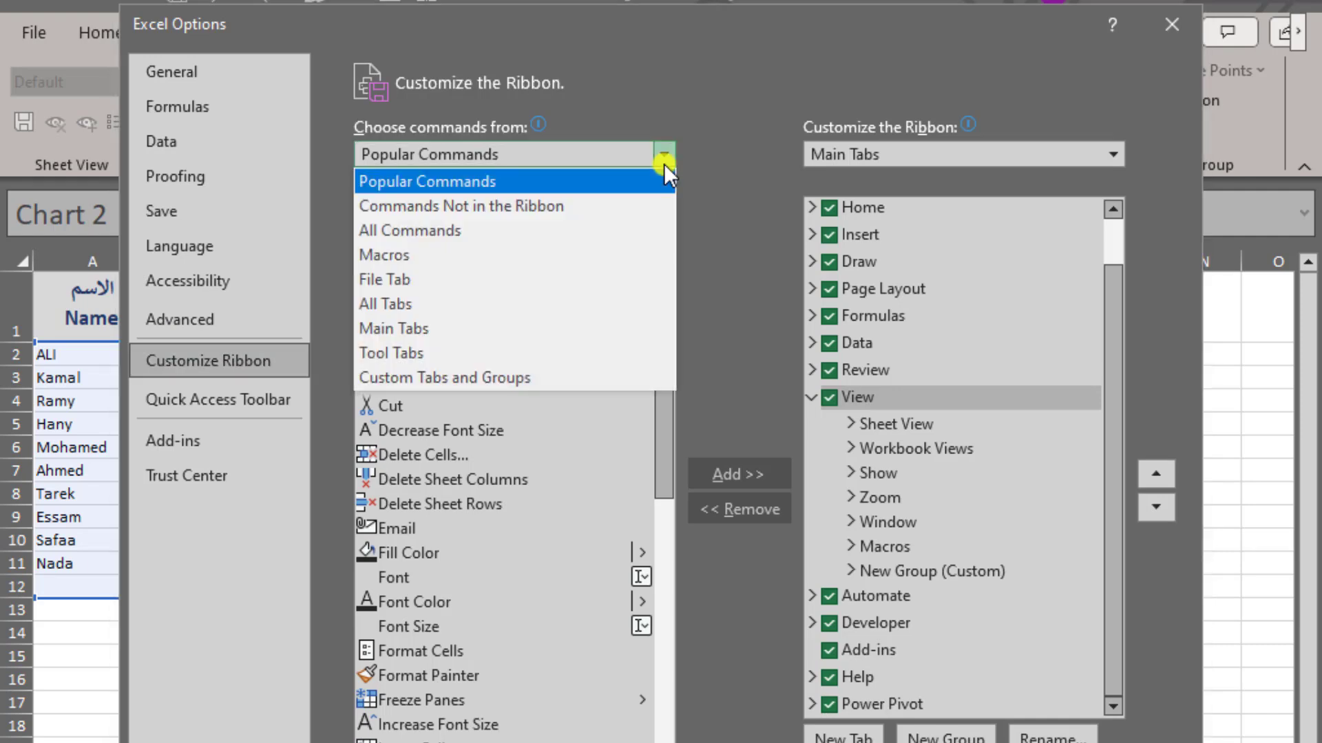
click(497, 229)
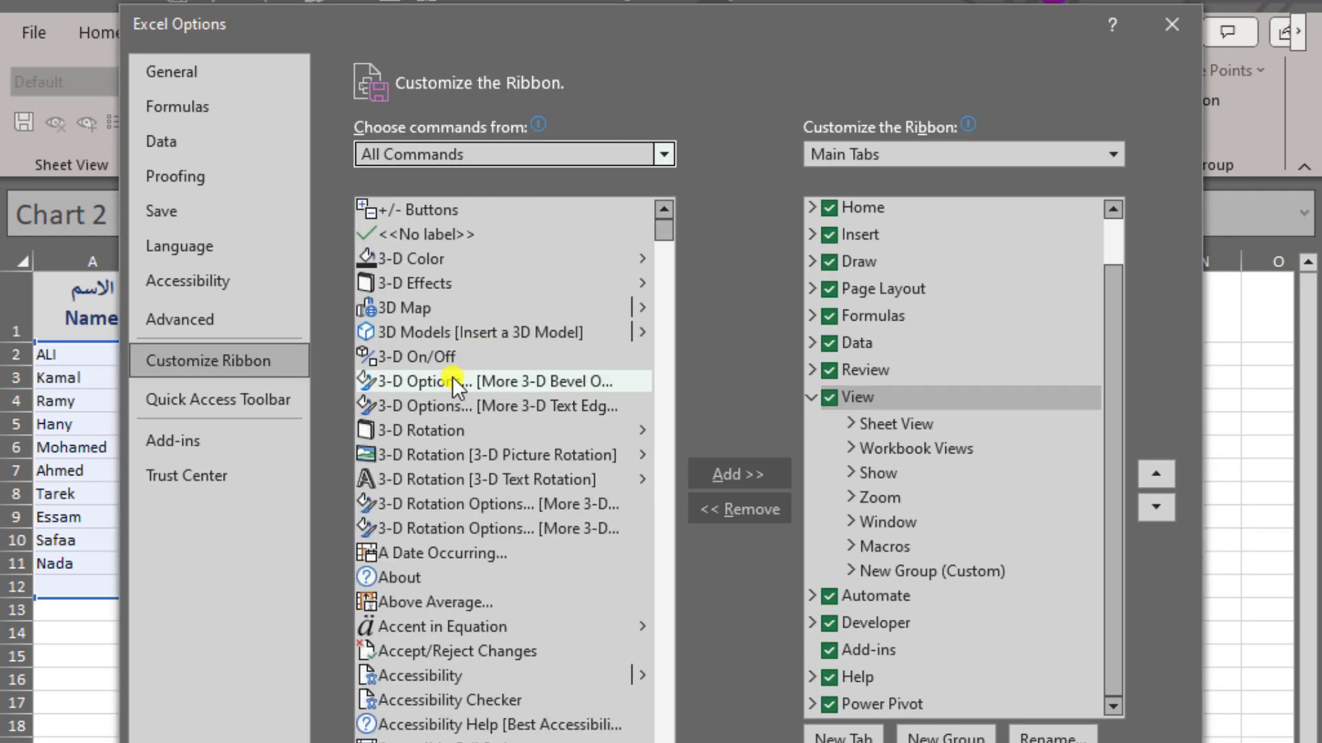
click(452, 381)
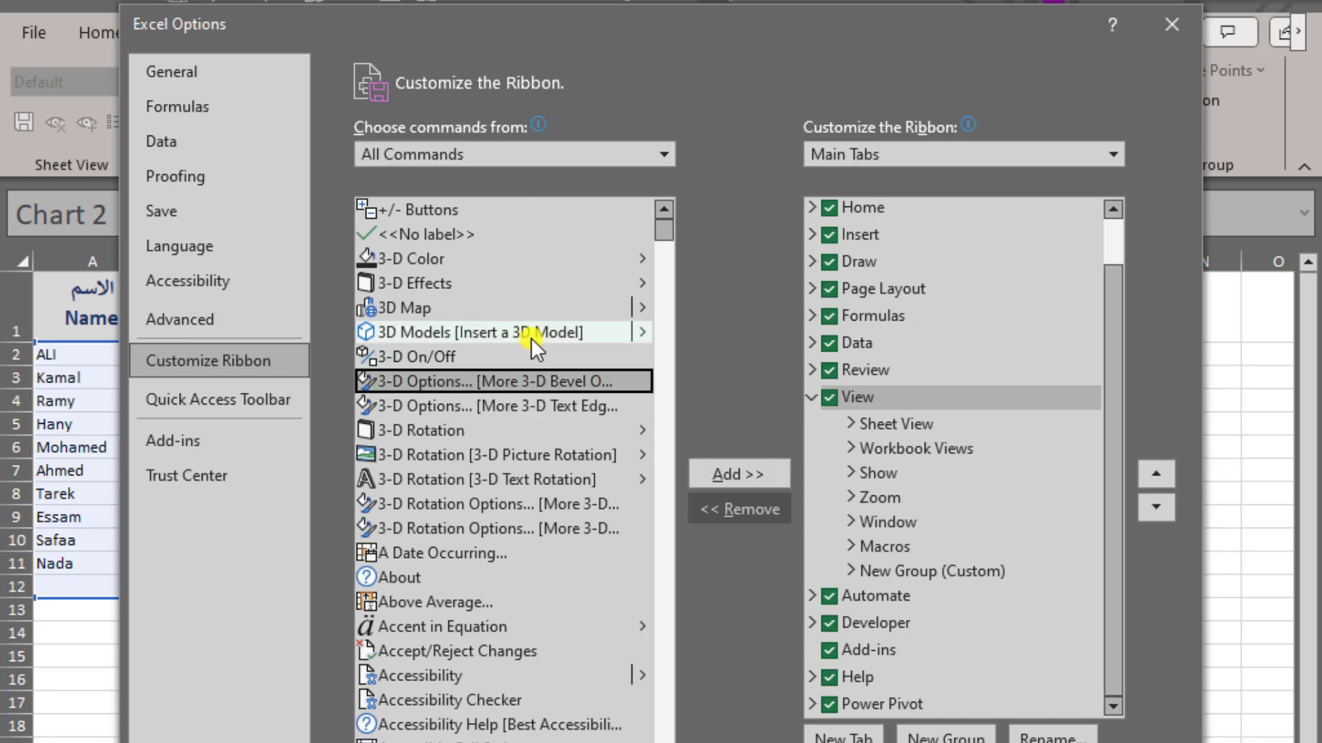
text(nav)
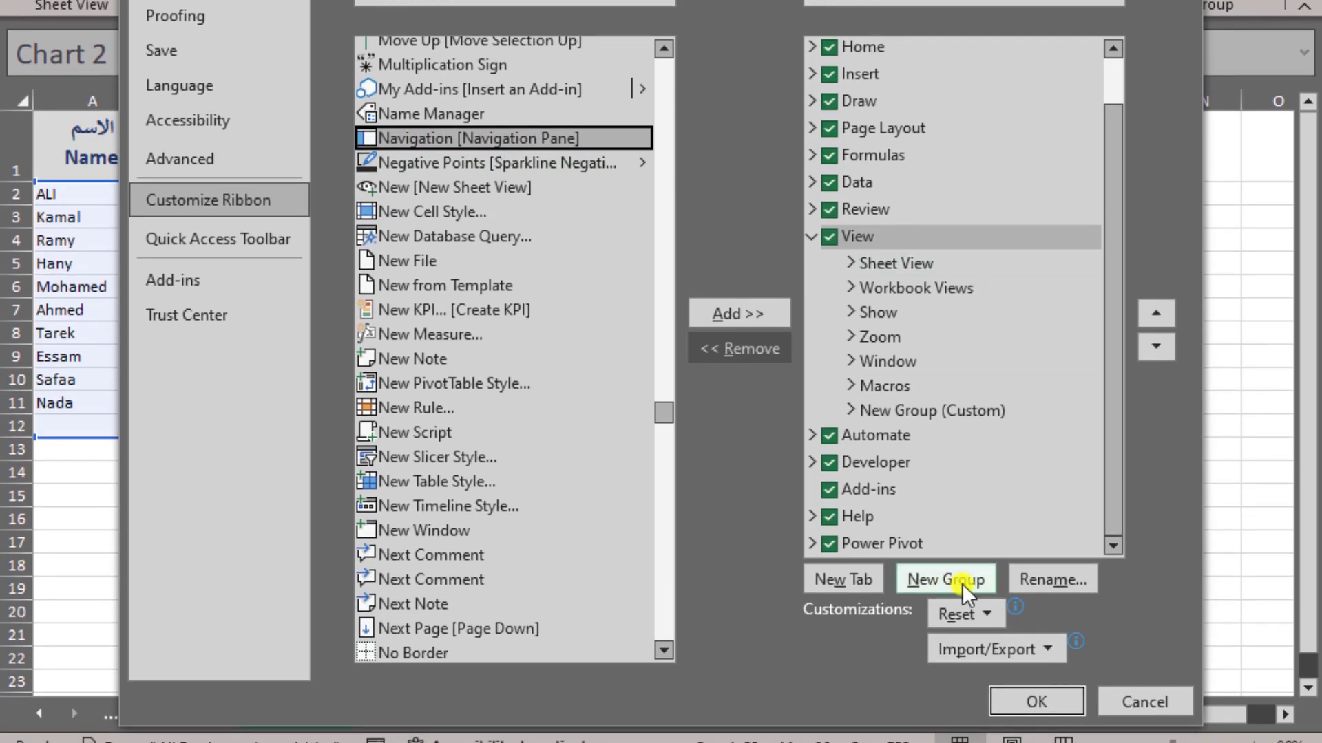
click(960, 580)
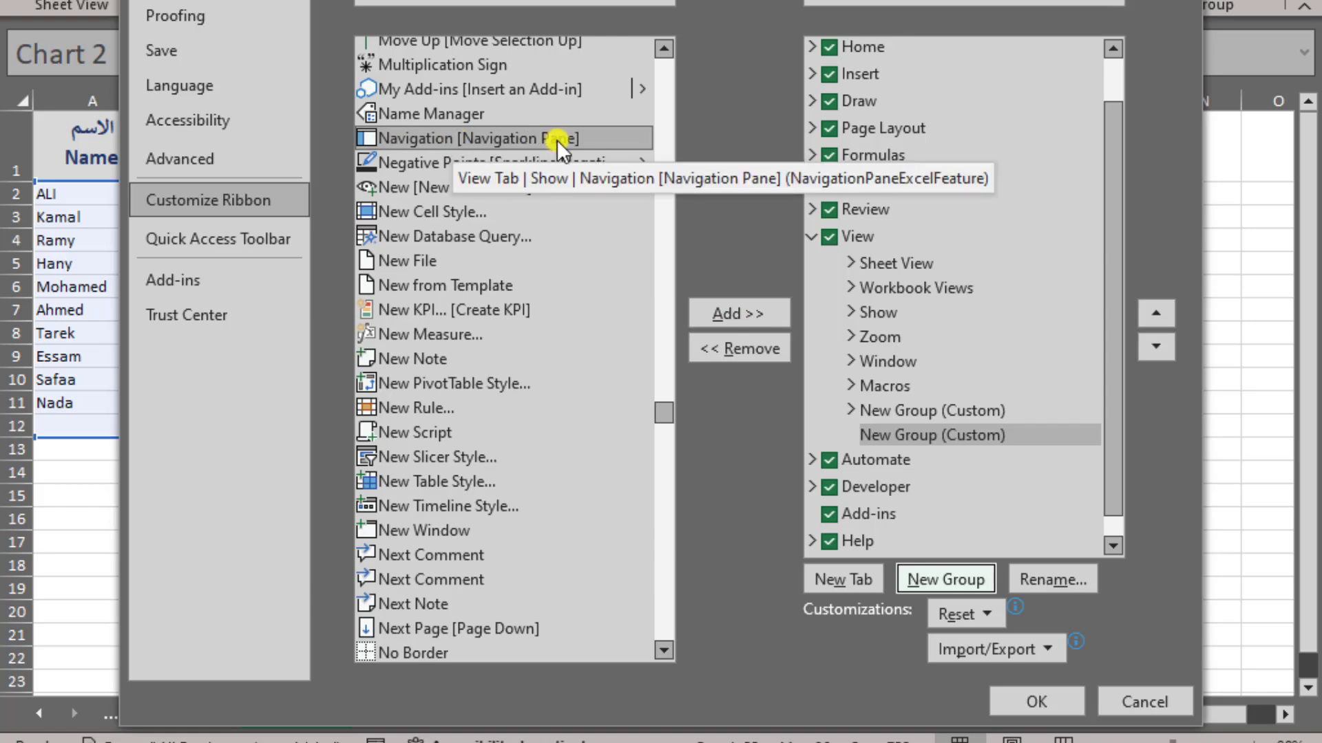
click(1055, 712)
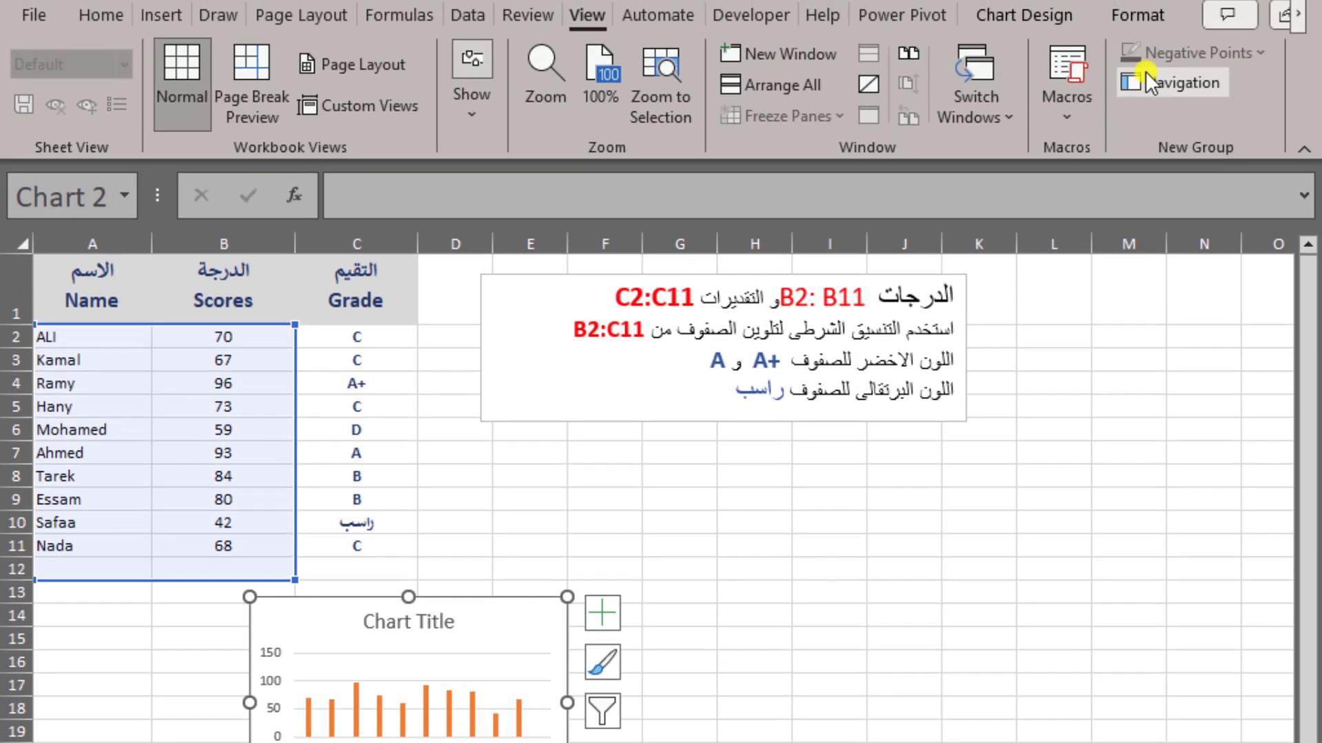
Step: Reopen the Navigation pane using the Navigation button in the View tab's New Group
click(1166, 82)
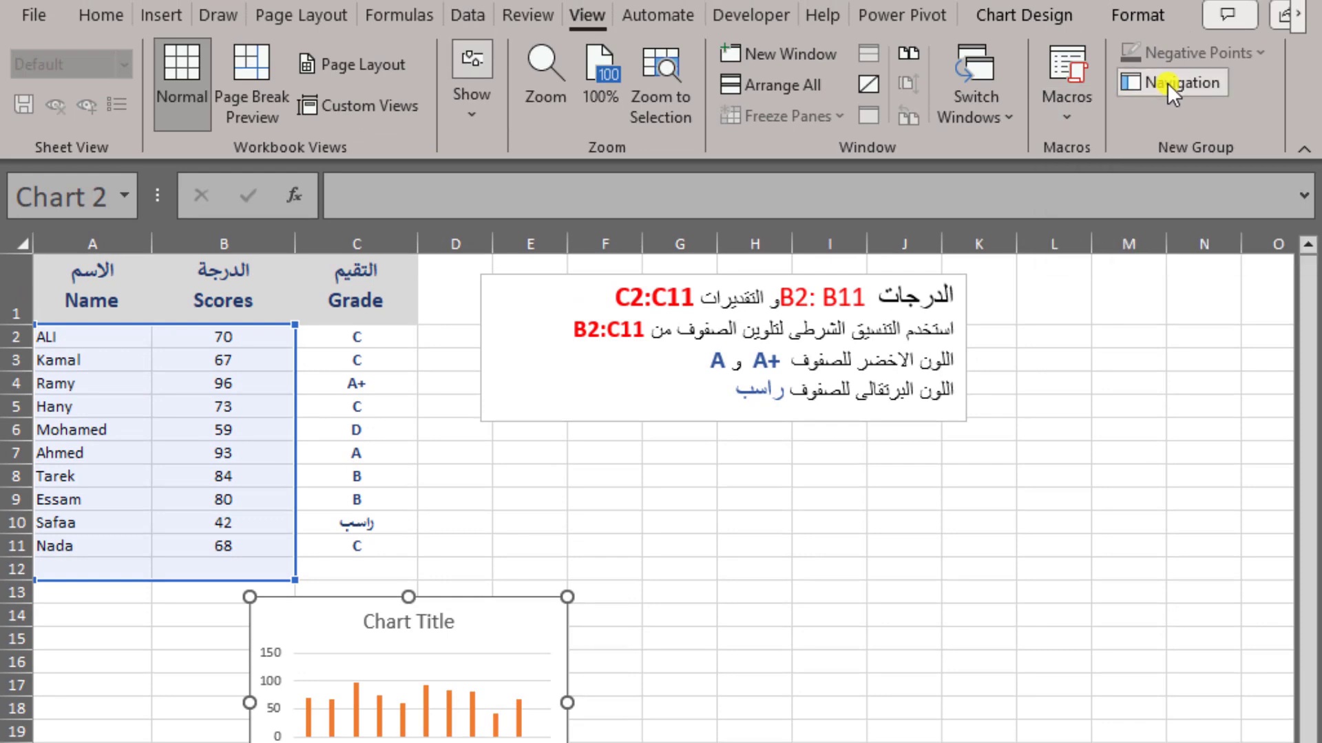